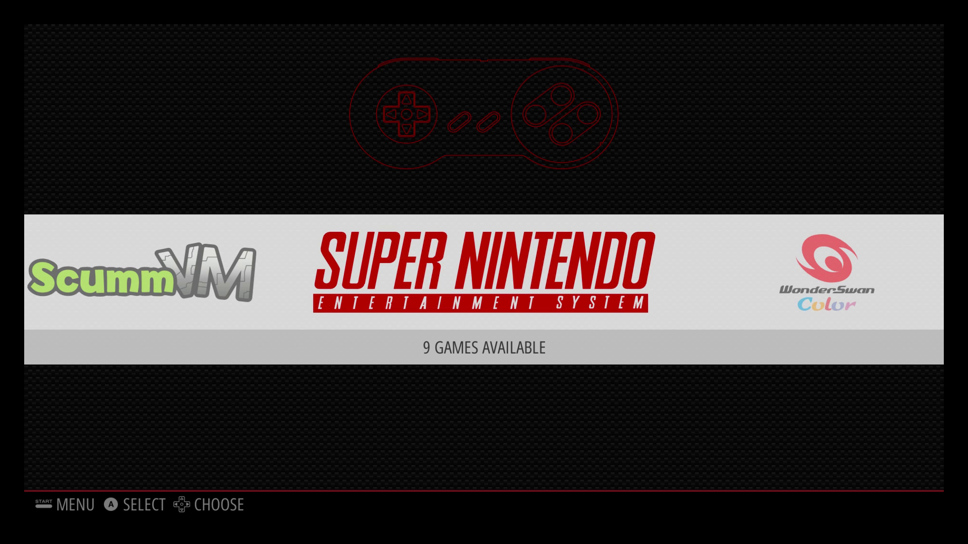
Return to Super Nintendo in the carousel and open its nine-title game list
{"action": "key", "text": "Right"}
{"action": "key", "text": "Left"}
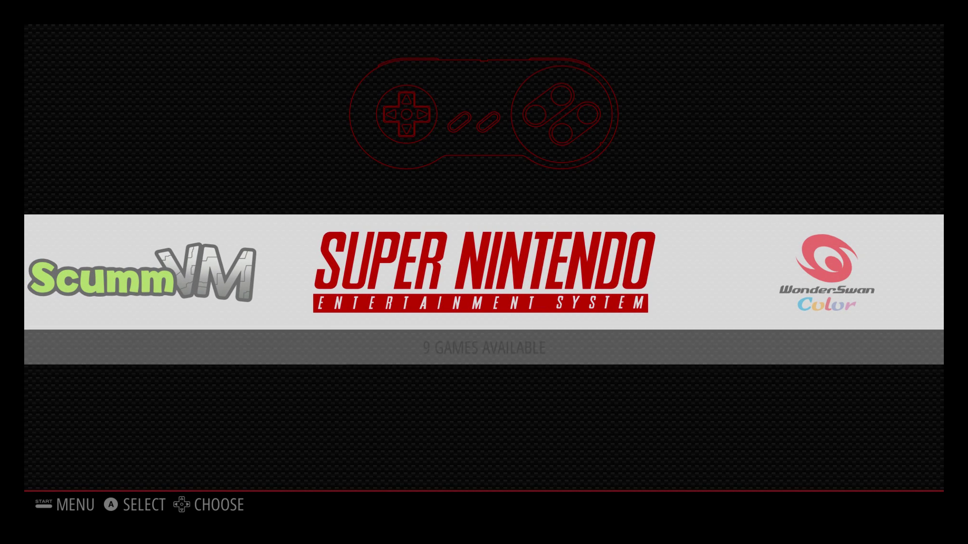
{"action": "key", "text": "Return"}
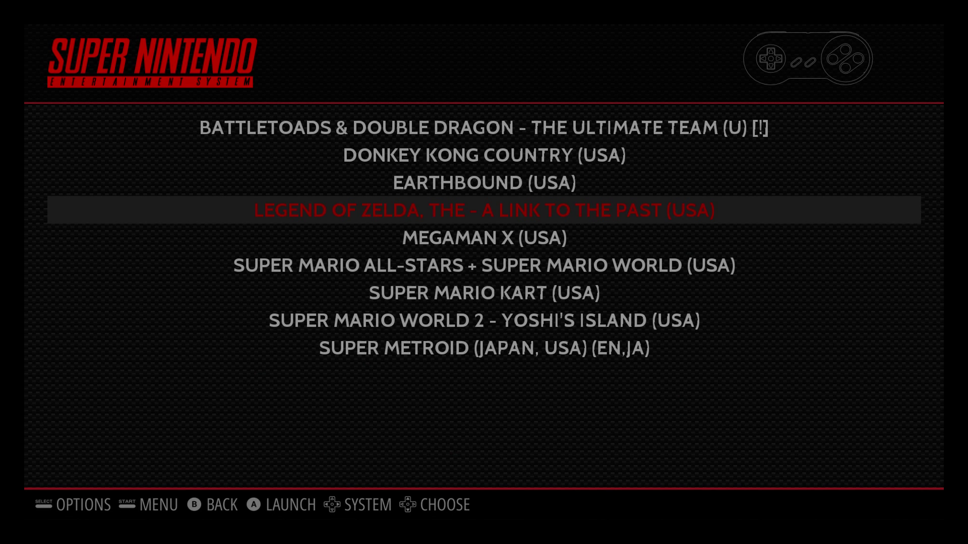
Browse the SNES titles from Zelda to EarthBound, then go back to the systems carousel
{"action": "key", "text": "Down"}
{"action": "key", "text": "Down"}
{"action": "key", "text": "Down"}
{"action": "key", "text": "Up"}
{"action": "key", "text": "Up"}
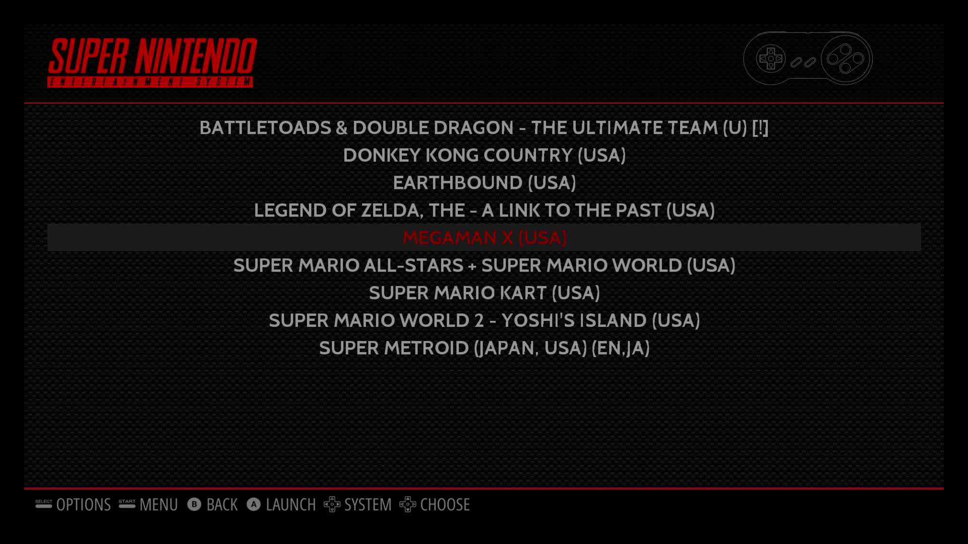
{"action": "key", "text": "Up"}
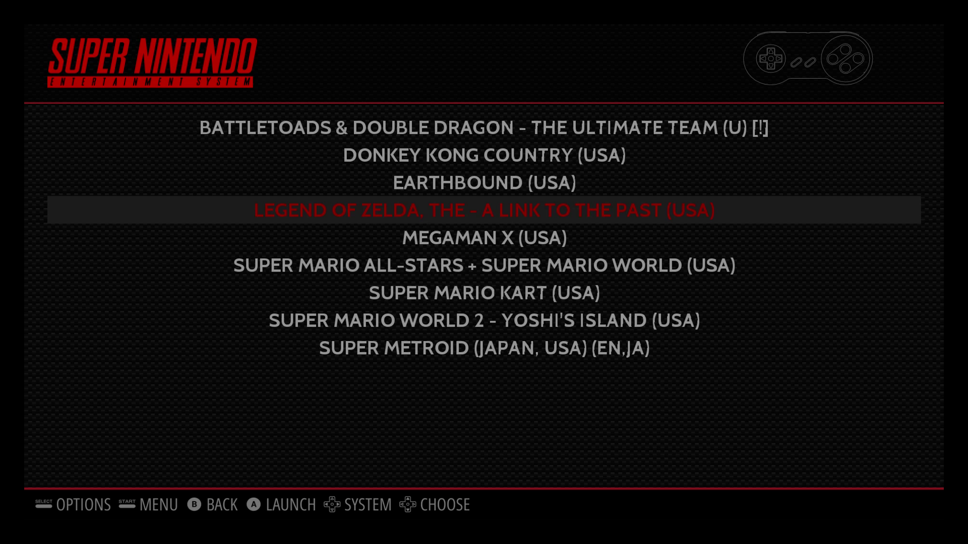
{"action": "key", "text": "Up"}
{"action": "key", "text": "Up"}
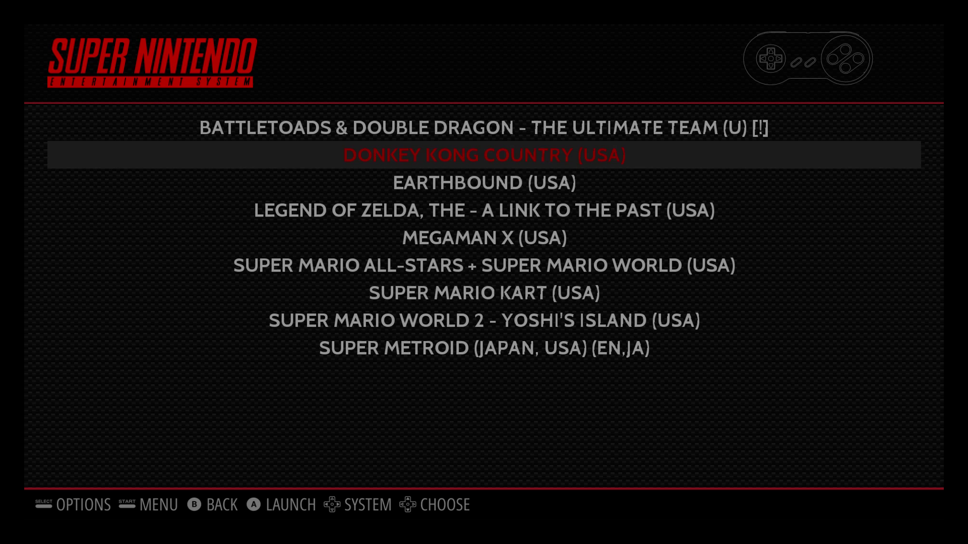
{"action": "key", "text": "Down"}
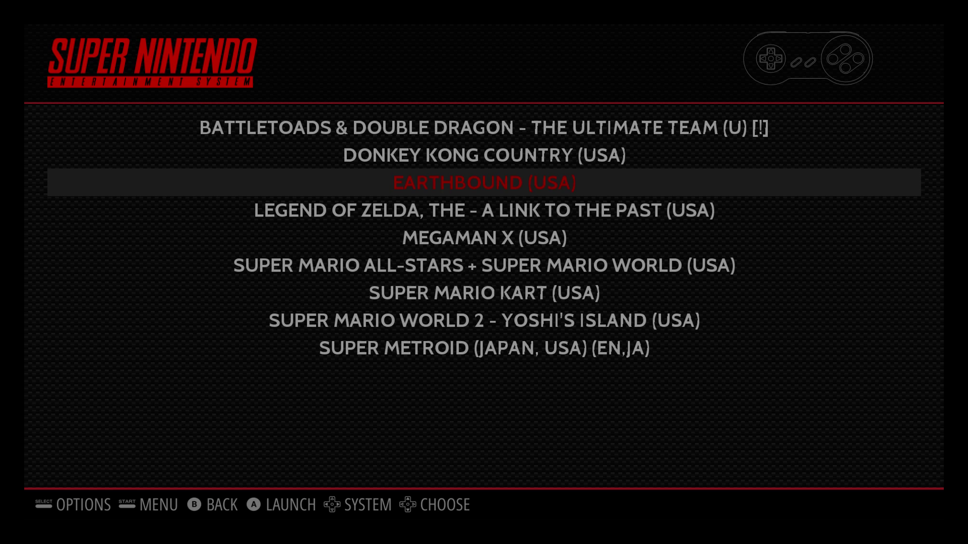
{"action": "key", "text": "Escape"}
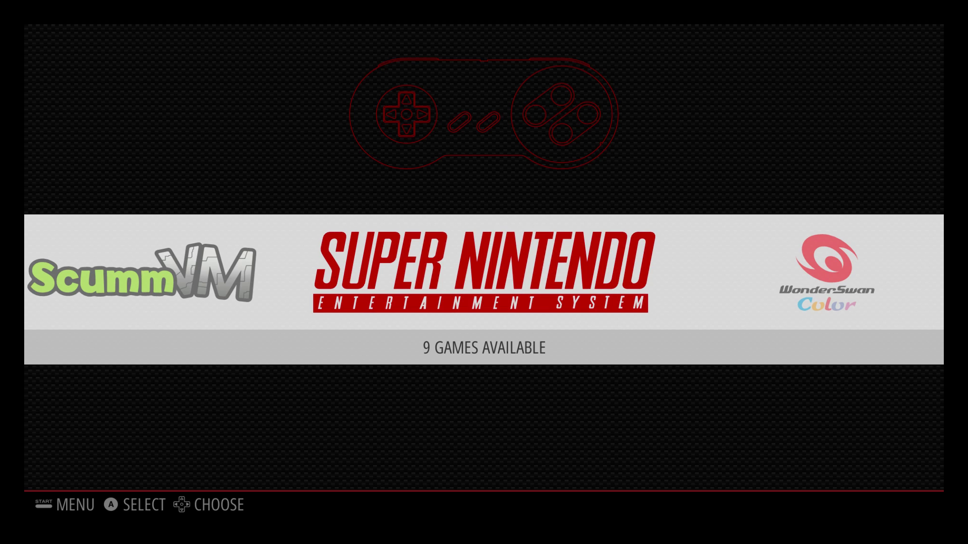
Browse WonderSwan Color, NEO-GEO and PSP, return to Super Nintendo, and bring up the Main Menu
{"action": "key", "text": "Right"}
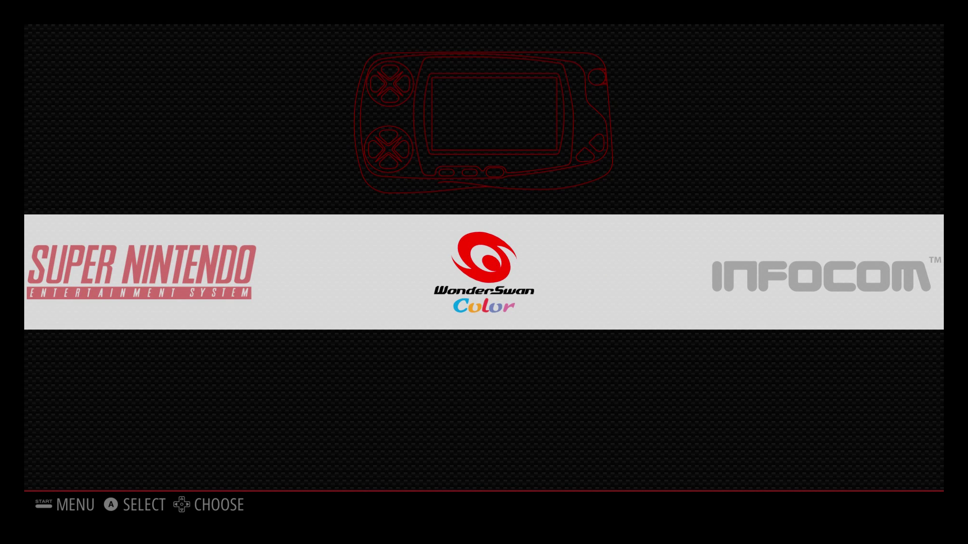
{"action": "key", "text": "Right"}
{"action": "key", "text": "Left"}
{"action": "key", "text": "Right"}
{"action": "key", "text": "Right"}
{"action": "key", "text": "Right"}
{"action": "key", "text": "Right"}
{"action": "key", "text": "Left"}
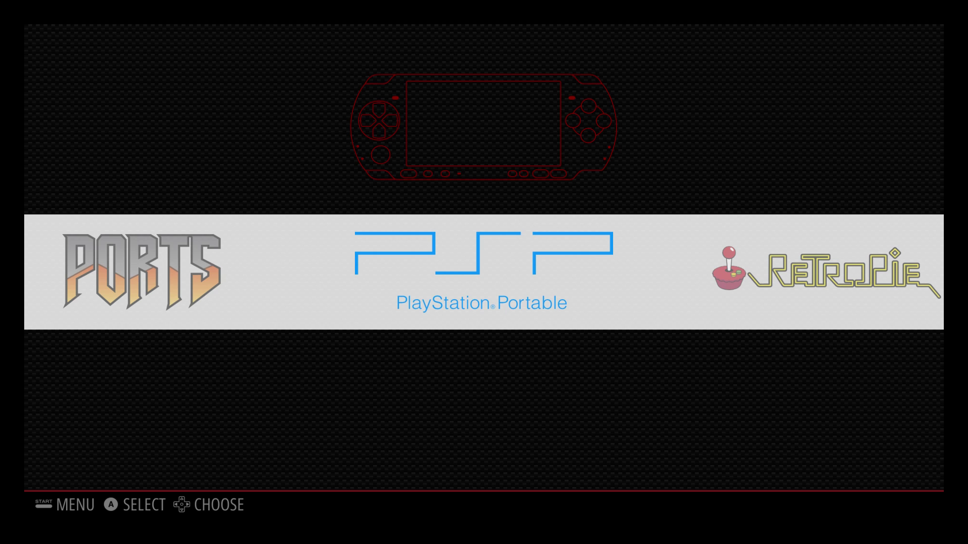
{"action": "key", "text": "Right"}
{"action": "key", "text": "Right"}
{"action": "key", "text": "Right"}
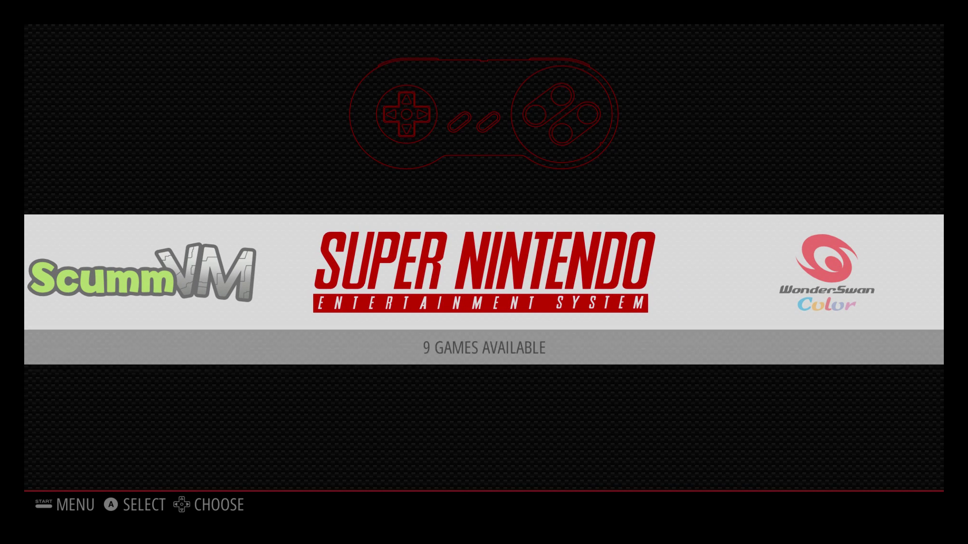
{"action": "key", "text": "Return"}
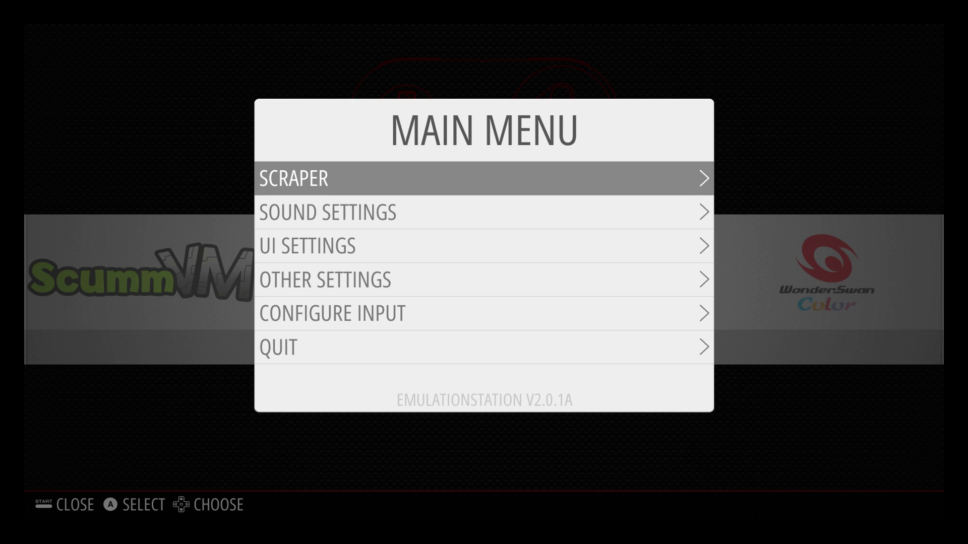
In Scraper settings, try THEARCHIVE, then keep THEGAMESDB as the source with ratings on
{"action": "key", "text": "Return"}
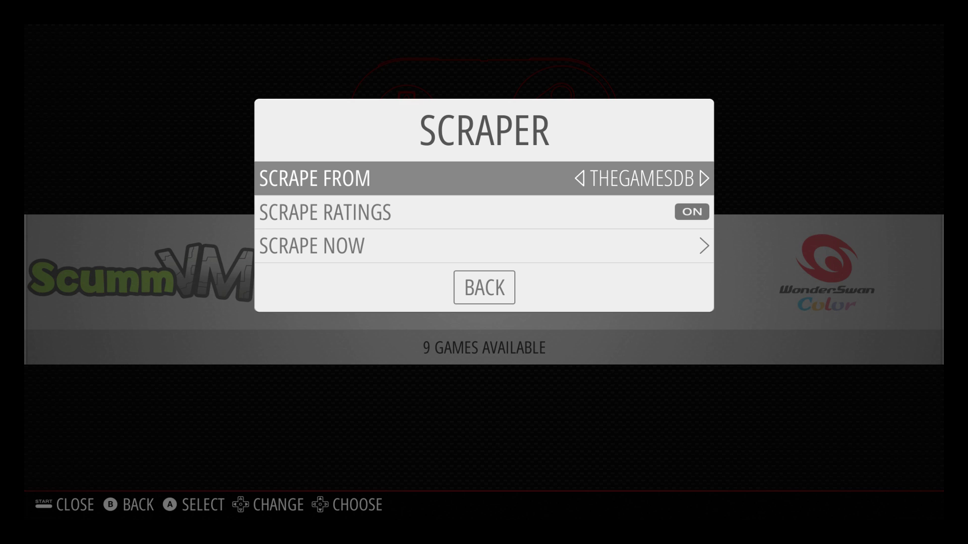
{"action": "key", "text": "Down"}
{"action": "key", "text": "Up"}
{"action": "key", "text": "Right"}
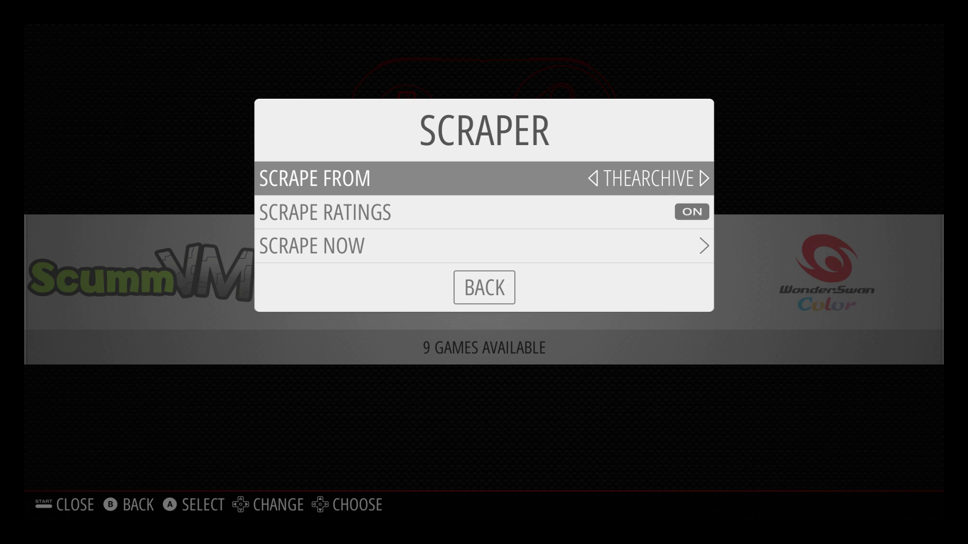
{"action": "key", "text": "Left"}
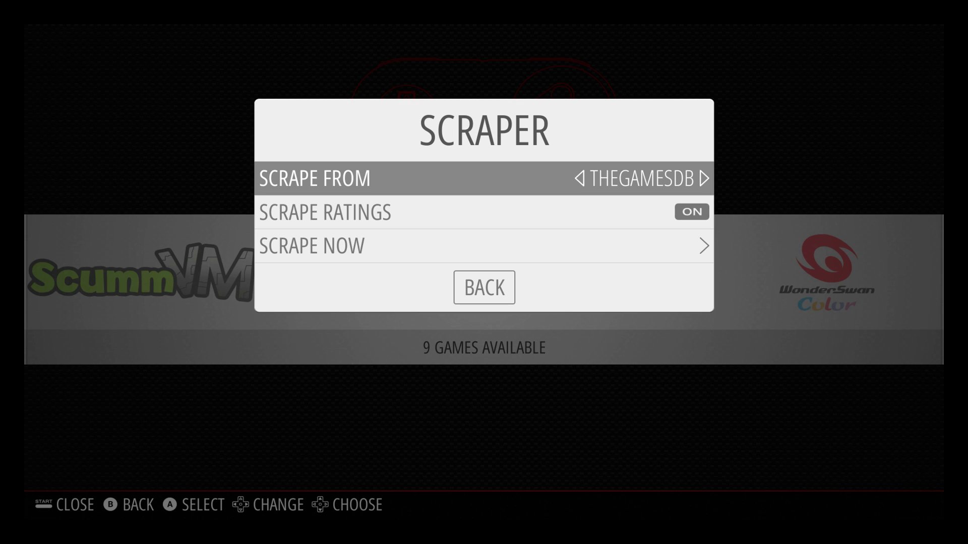
{"action": "key", "text": "Down"}
{"action": "key", "text": "Down"}
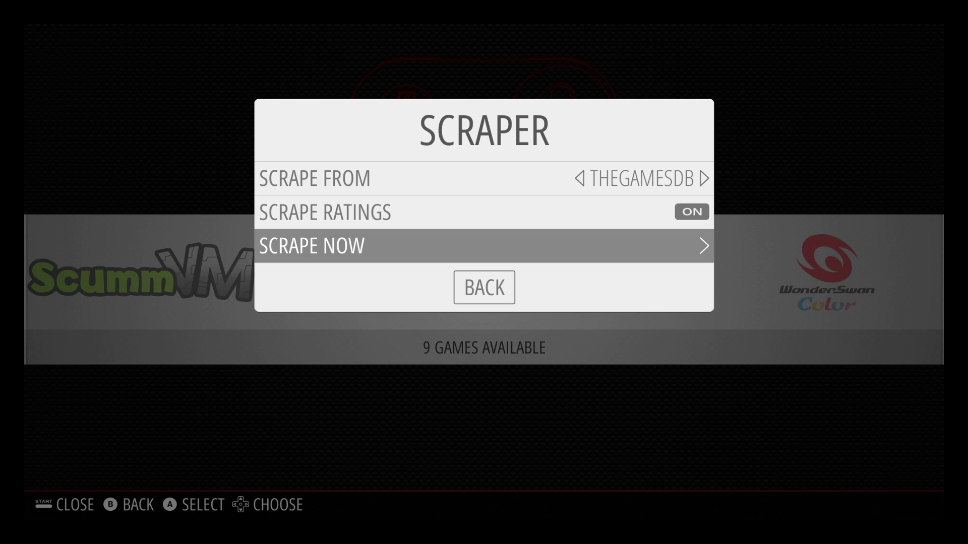
In Scrape Now, try the All Games filter, revert to Only Missing Image, and open Systems
{"action": "key", "text": "Return"}
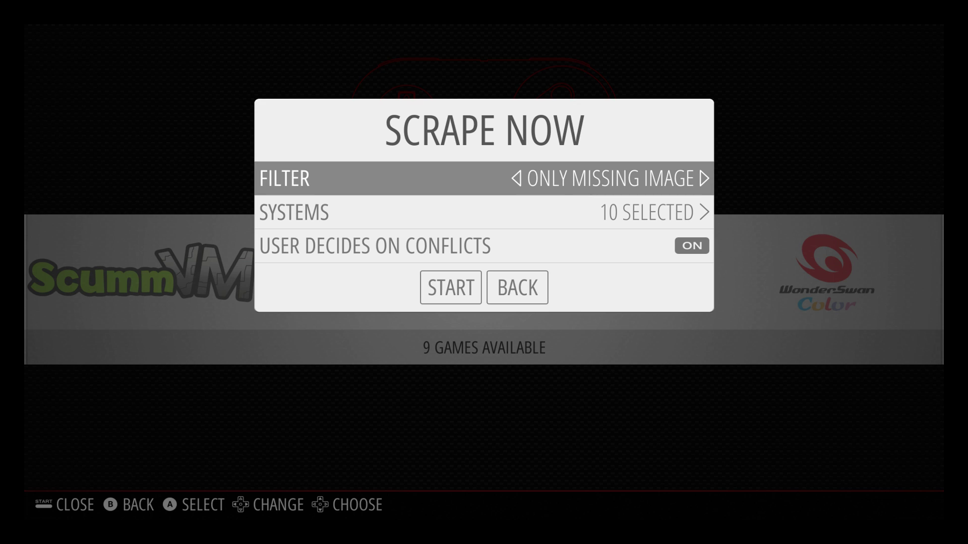
{"action": "key", "text": "Left"}
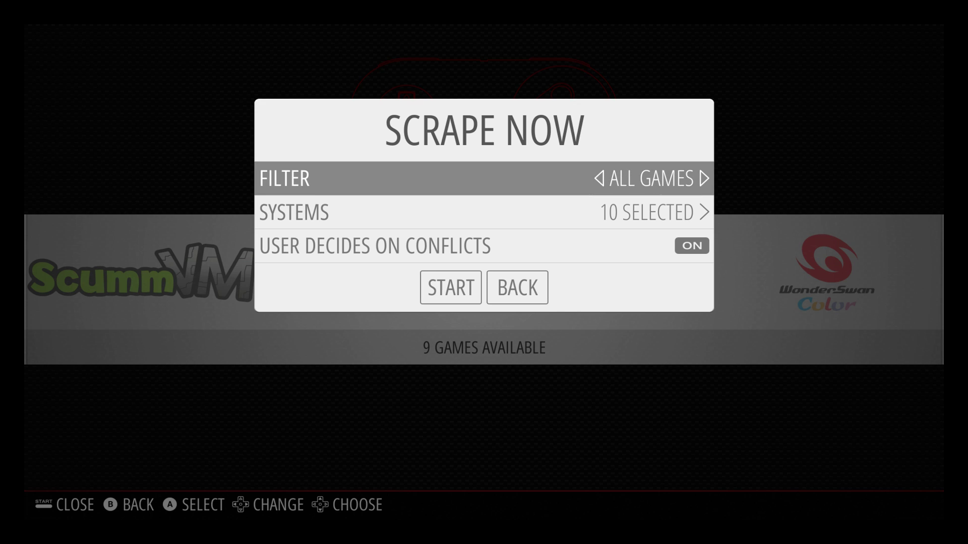
{"action": "key", "text": "Right"}
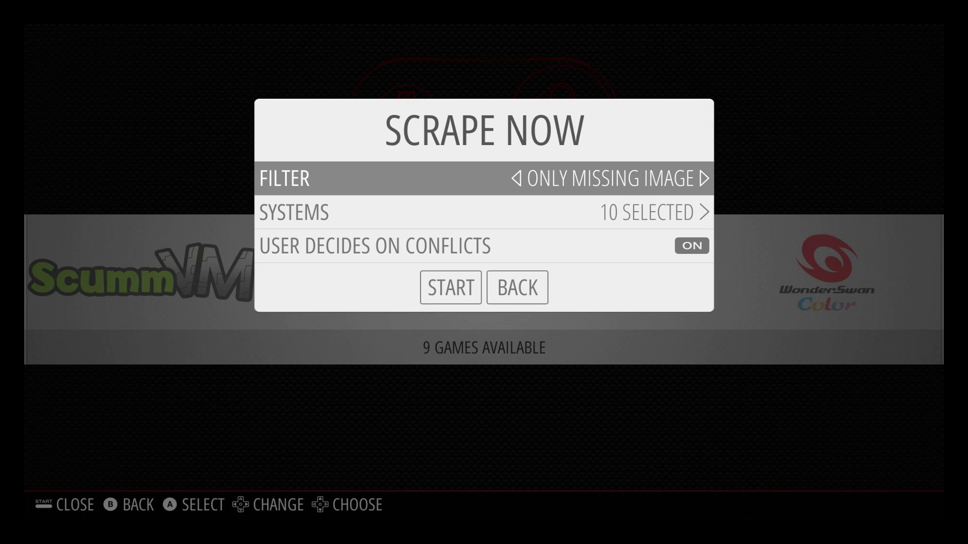
{"action": "key", "text": "Down"}
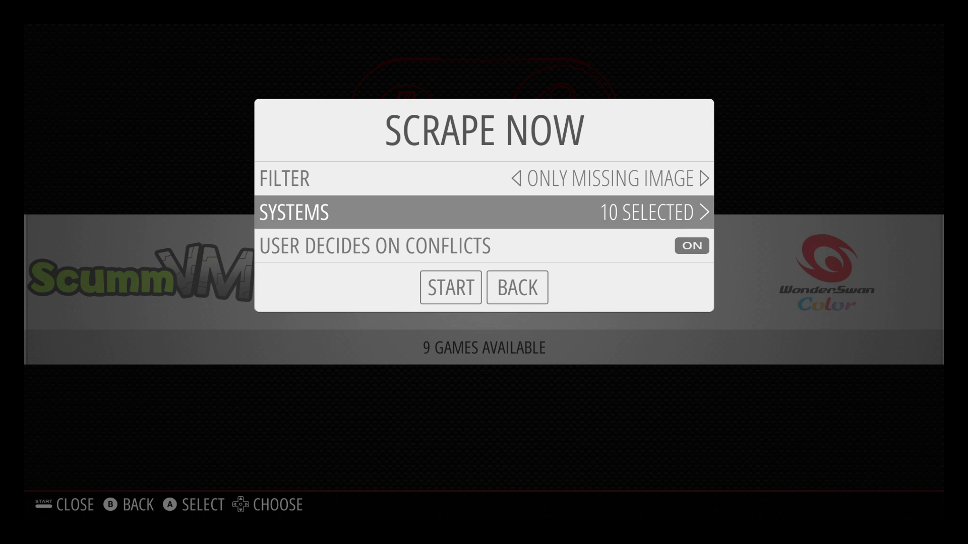
{"action": "key", "text": "Return"}
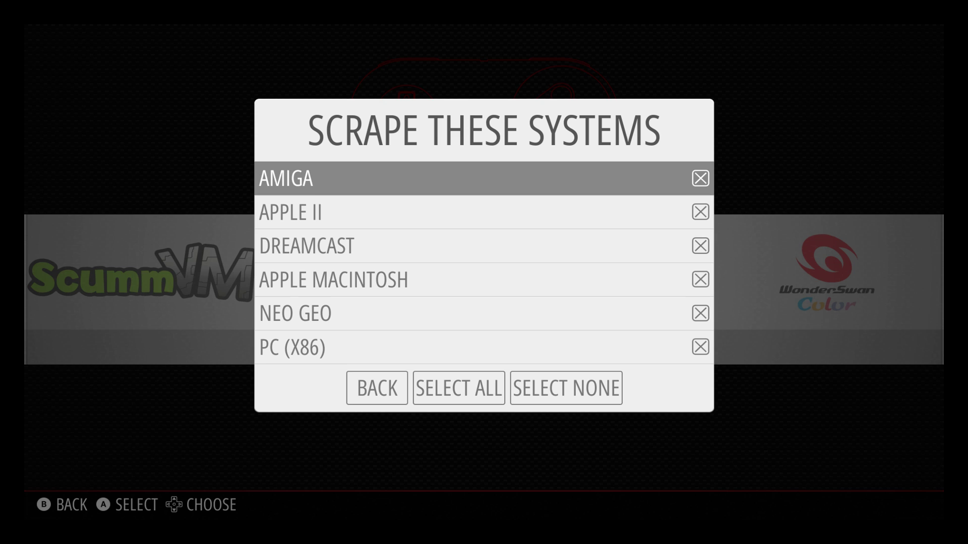
Uncheck Amiga, Apple II, Dreamcast, Apple Macintosh, PC (x86) and Ports, keeping Neo Geo
{"action": "key", "text": "Down"}
{"action": "key", "text": "Down"}
{"action": "key", "text": "Down"}
{"action": "key", "text": "Up"}
{"action": "key", "text": "Up"}
{"action": "key", "text": "Up"}
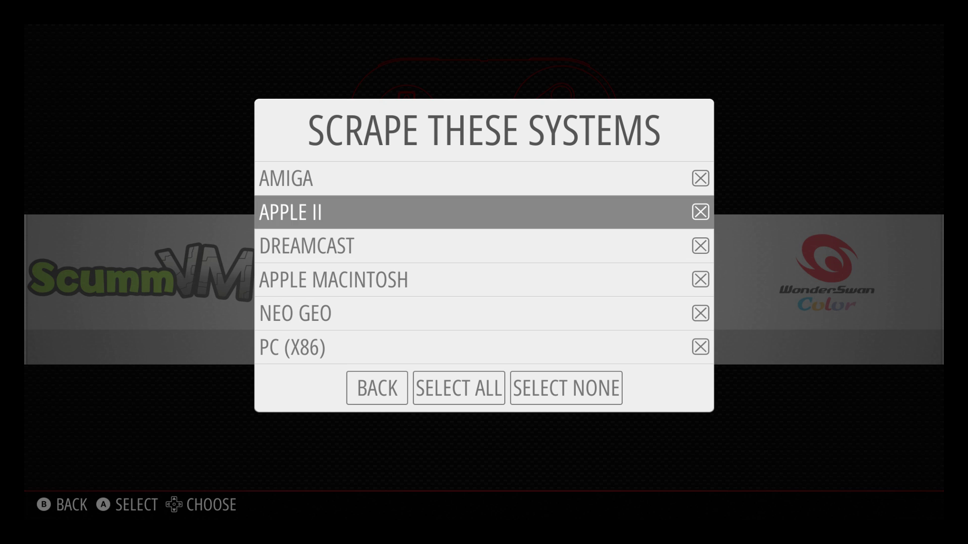
{"action": "key", "text": "Down"}
{"action": "key", "text": "Down"}
{"action": "key", "text": "Up"}
{"action": "key", "text": "Up"}
{"action": "key", "text": "Down"}
{"action": "key", "text": "Up"}
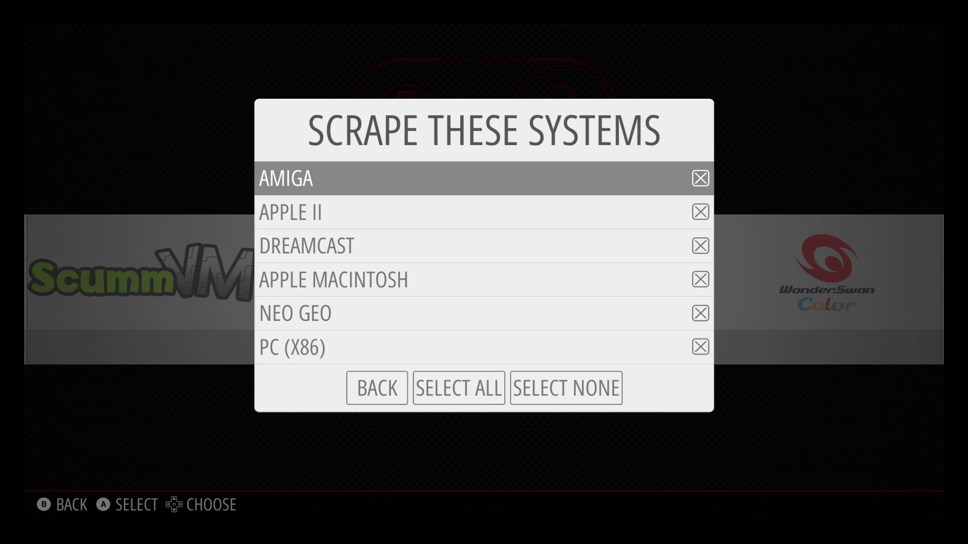
{"action": "key", "text": "Return"}
{"action": "key", "text": "Down"}
{"action": "key", "text": "Return"}
{"action": "key", "text": "Down"}
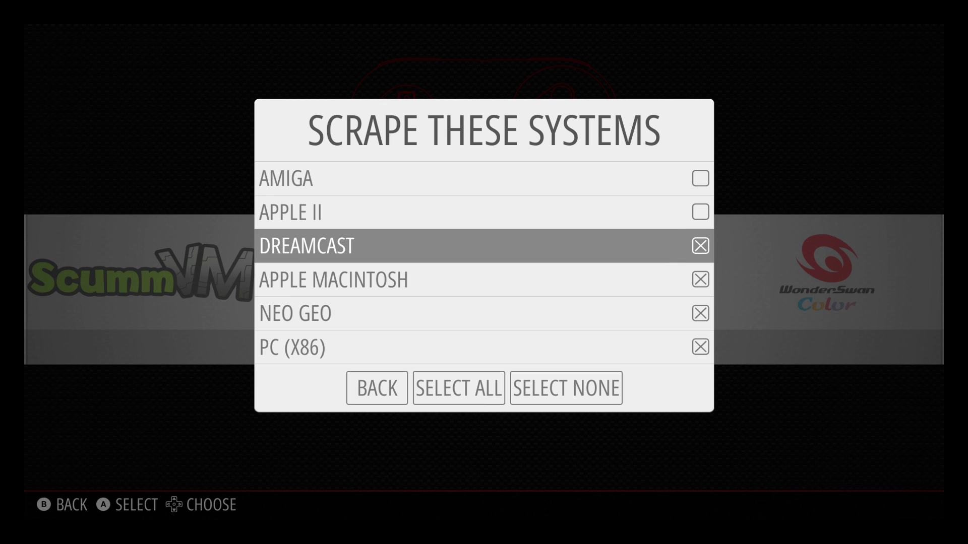
{"action": "key", "text": "Return"}
{"action": "key", "text": "Down"}
{"action": "key", "text": "Return"}
{"action": "key", "text": "Down"}
{"action": "key", "text": "Down"}
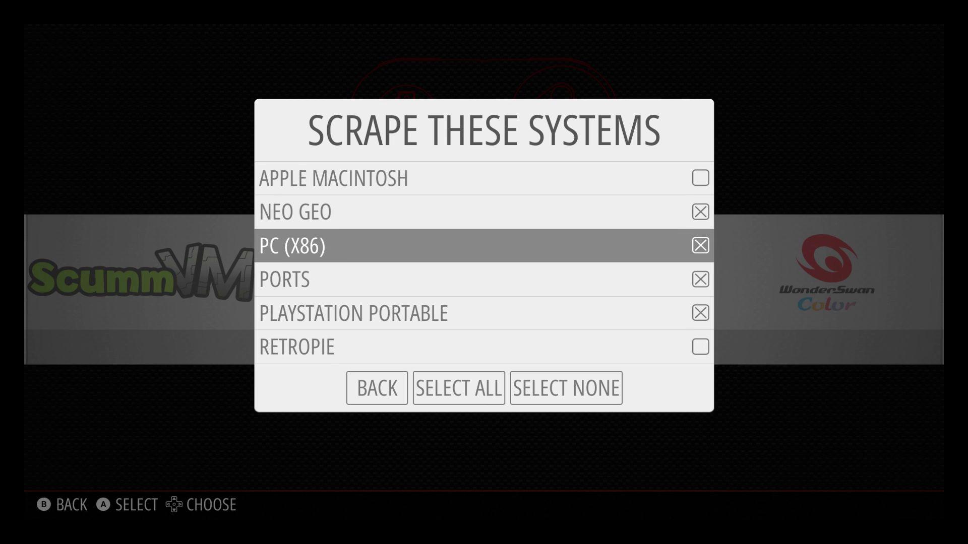
{"action": "key", "text": "Return"}
{"action": "key", "text": "Down"}
{"action": "key", "text": "Return"}
Keep PSP, Super Nintendo and WonderSwan Color checked and return with four systems selected
{"action": "key", "text": "Down"}
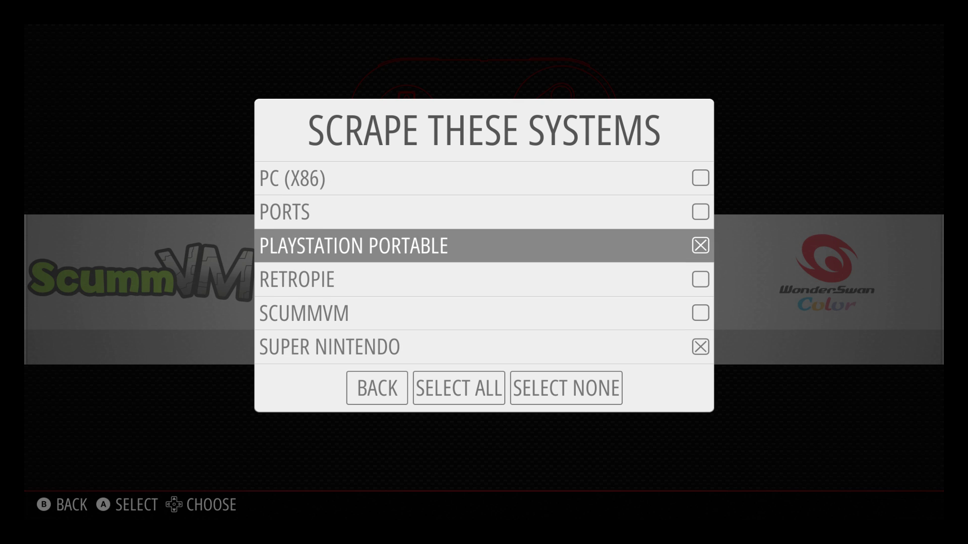
{"action": "key", "text": "Down"}
{"action": "key", "text": "Down"}
{"action": "key", "text": "Down"}
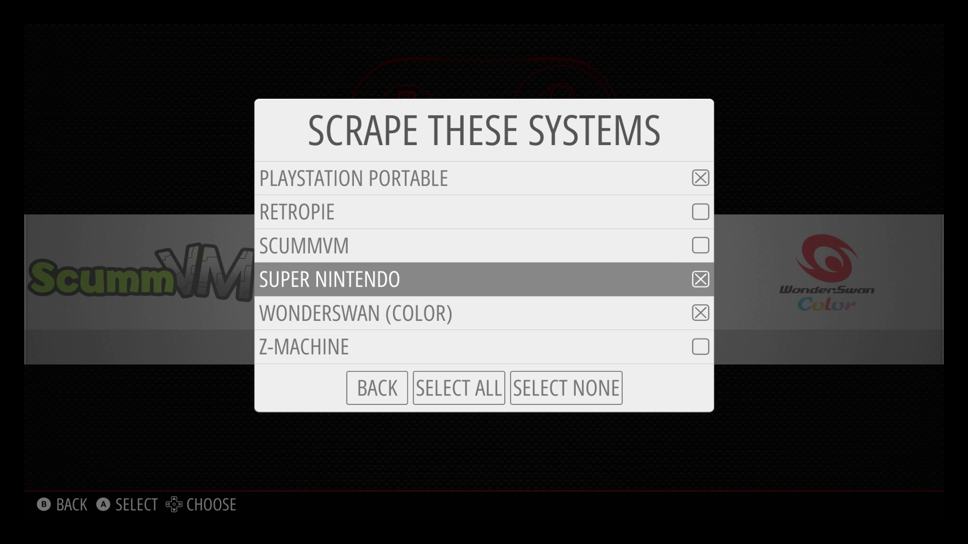
{"action": "key", "text": "Down"}
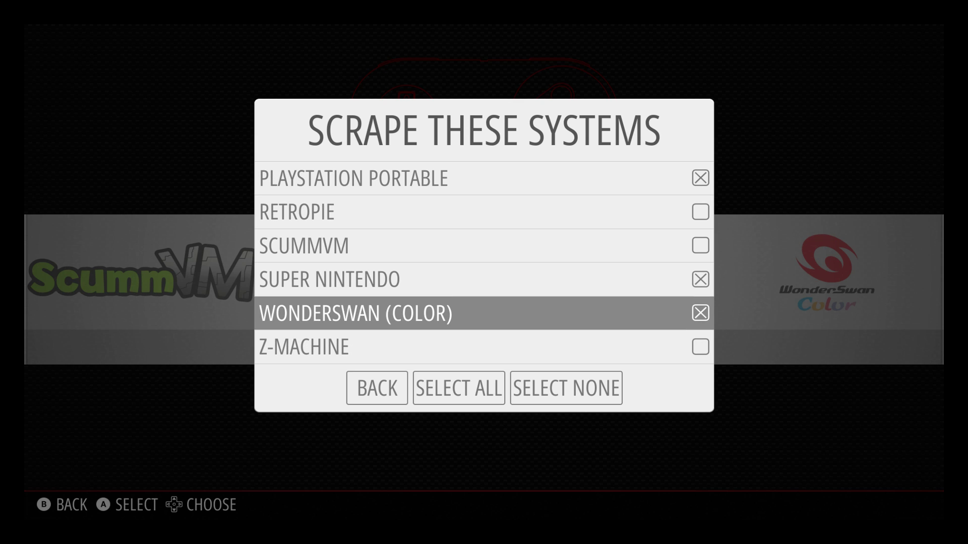
{"action": "key", "text": "Down"}
{"action": "key", "text": "Down"}
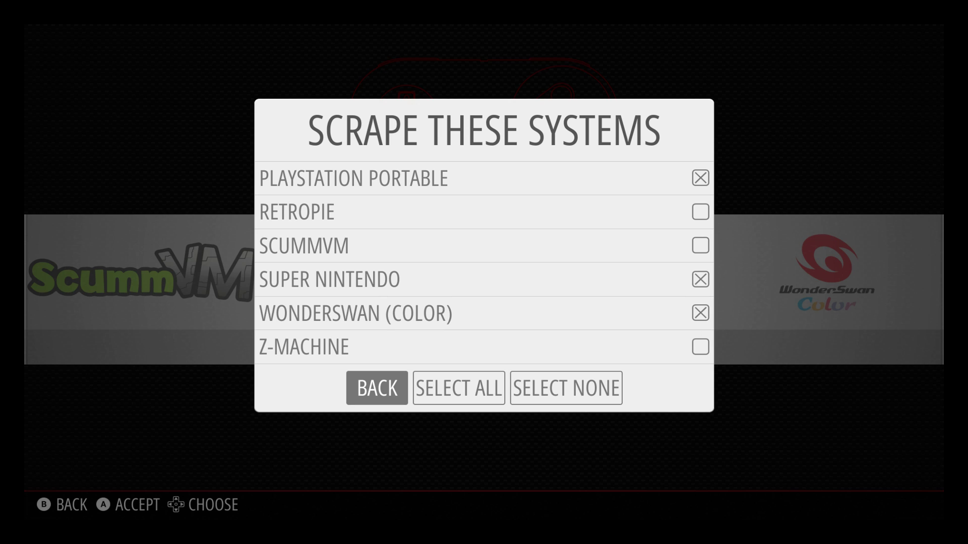
{"action": "key", "text": "Return"}
{"action": "key", "text": "Down"}
{"action": "key", "text": "Down"}
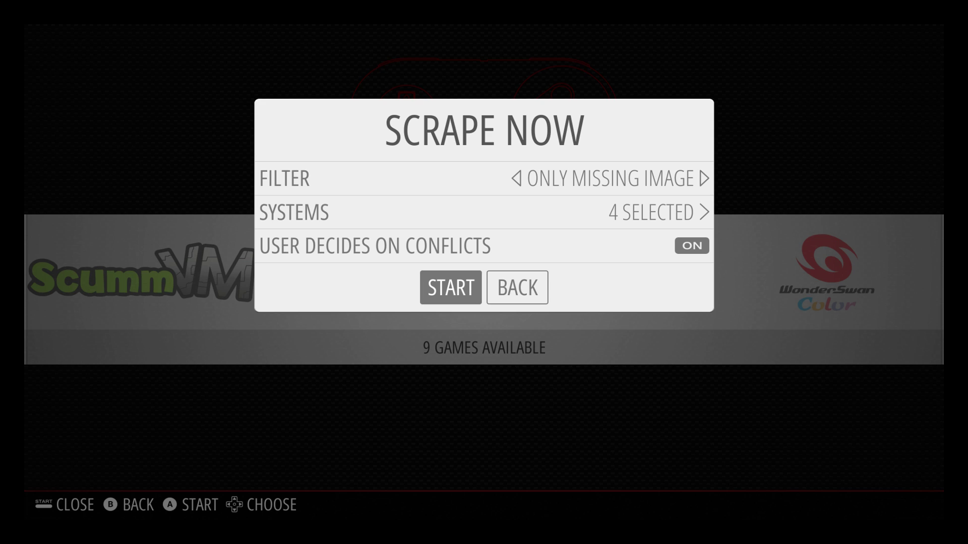
Start the scrape, which opens on Neo Geo's Art of Fighting 2
{"action": "key", "text": "Return"}
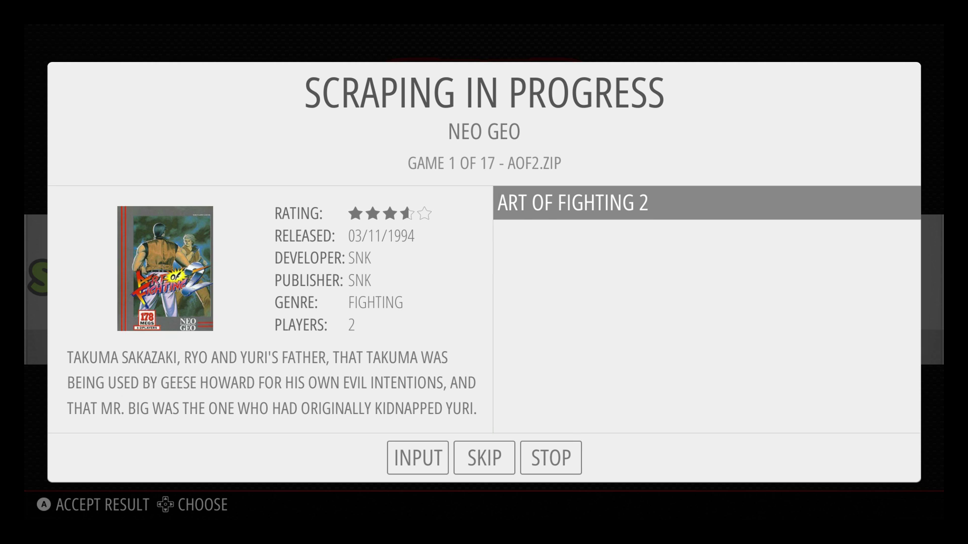
Accept Art of Fighting 2, Metal Slug 4 and SVC Chaos; skip MSLUGX.ZIP and NEOGEO.ZIP
{"action": "key", "text": "Return"}
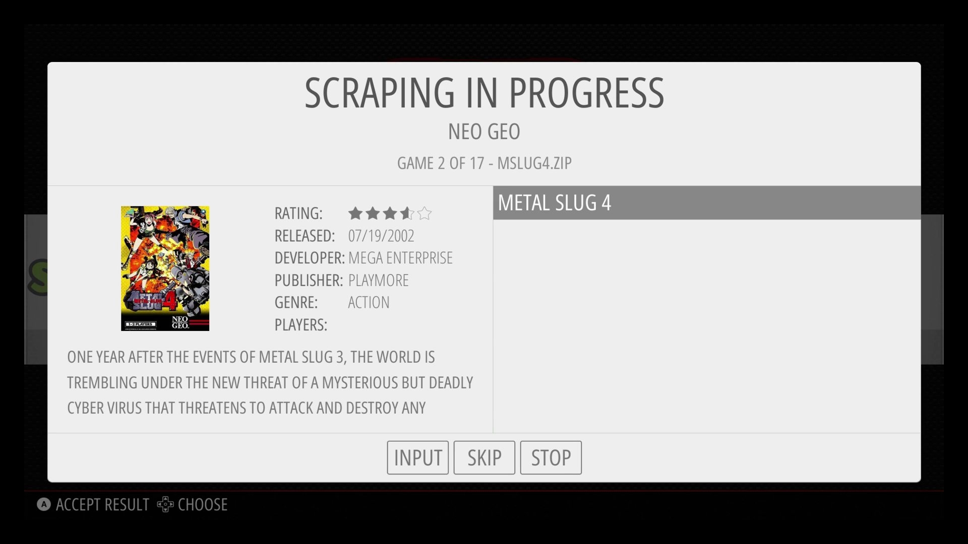
{"action": "key", "text": "Return"}
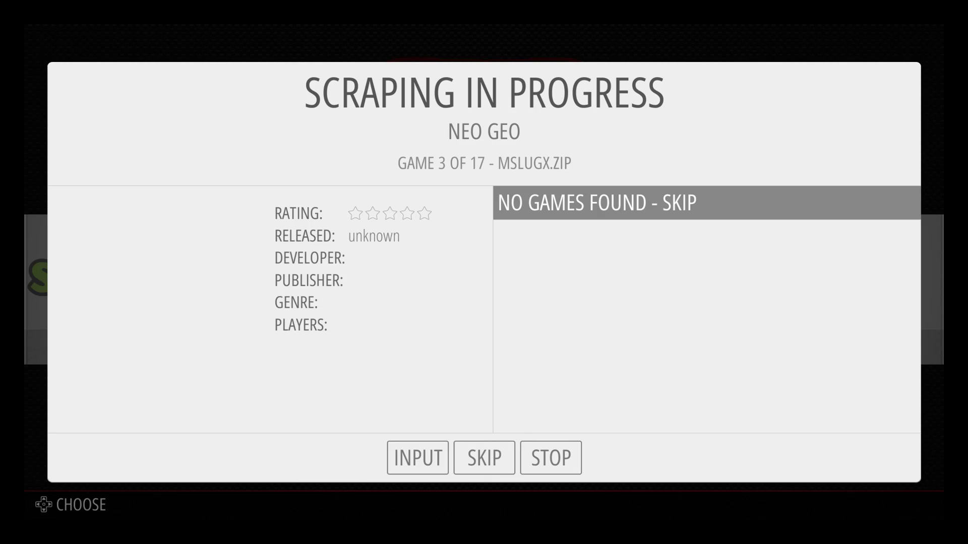
{"action": "key", "text": "Return"}
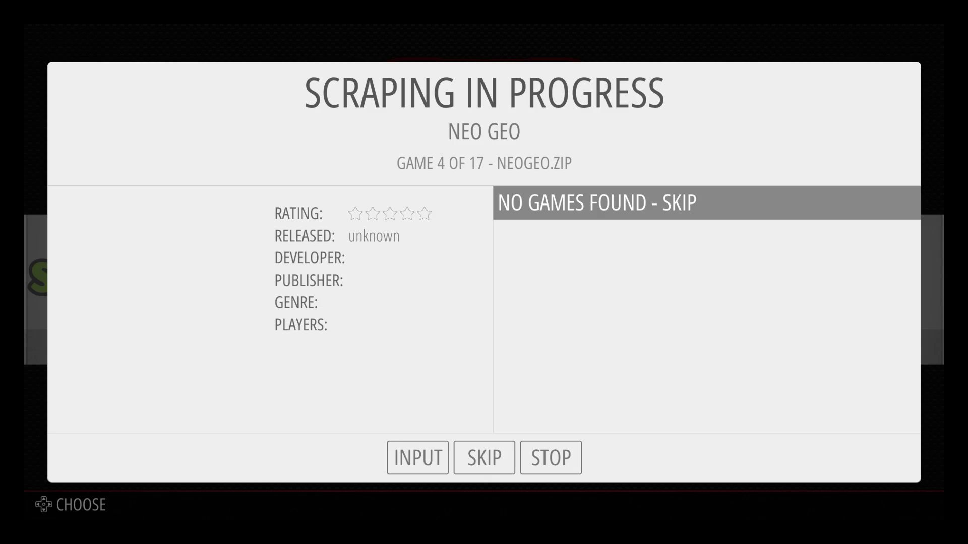
{"action": "key", "text": "Return"}
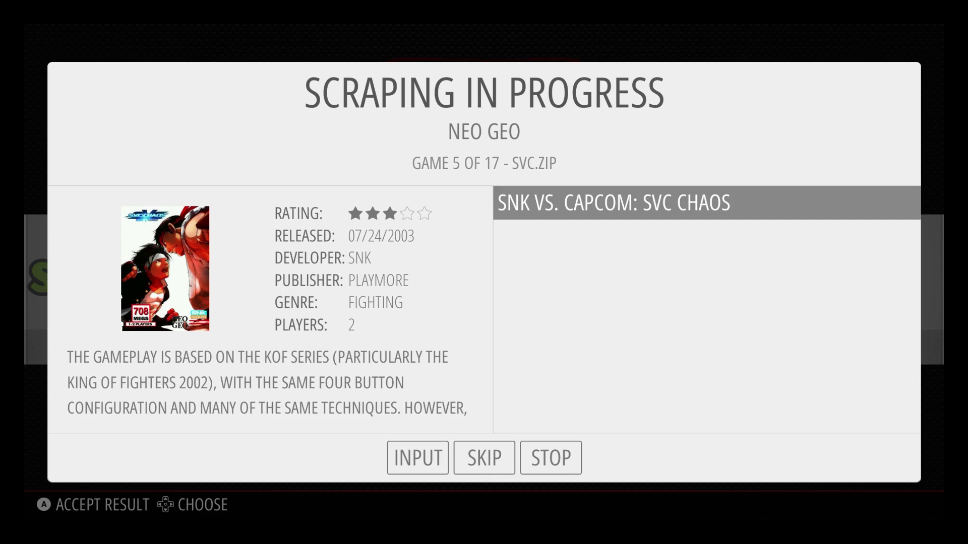
{"action": "key", "text": "Return"}
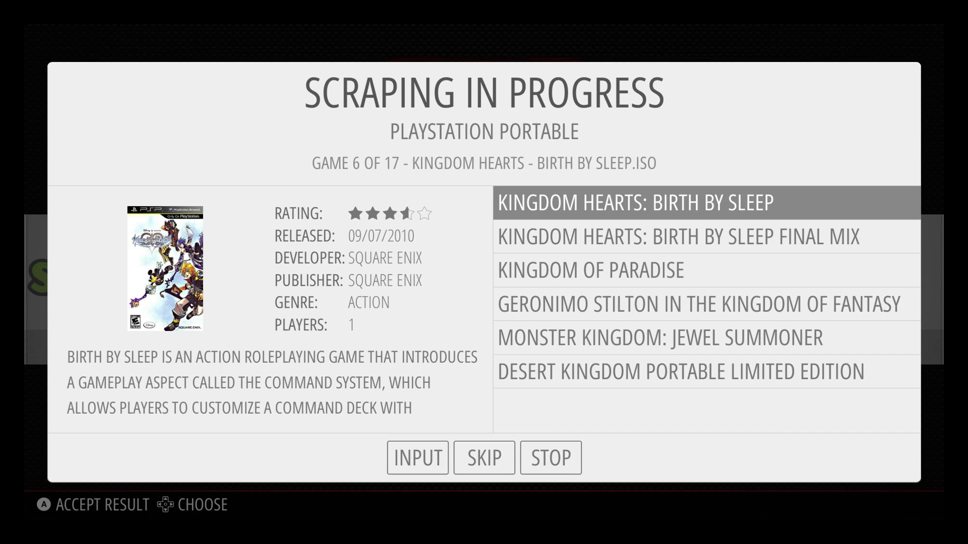
Accept Kingdom Hearts: Birth by Sleep over Final Mix, then Battletoads & Double Dragon
{"action": "key", "text": "Down"}
{"action": "key", "text": "Up"}
{"action": "key", "text": "Return"}
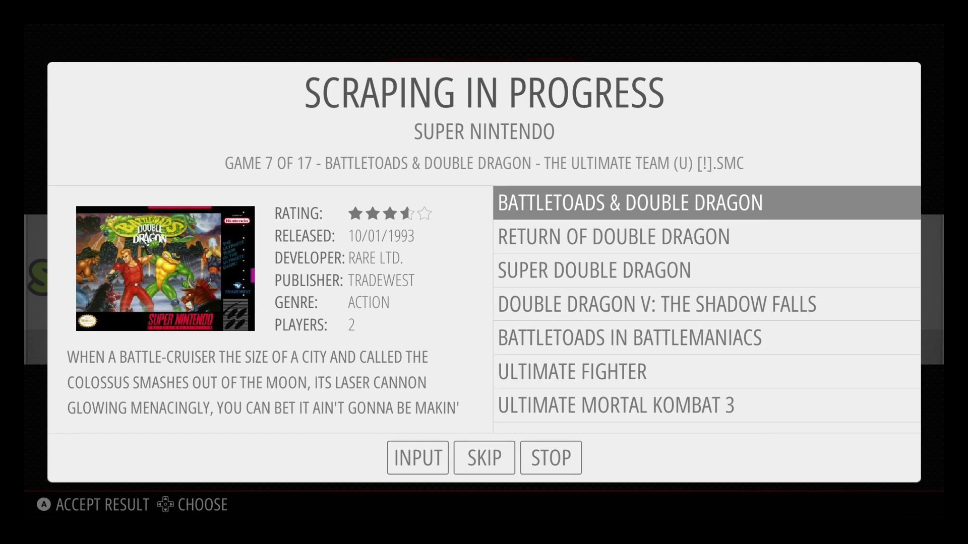
{"action": "key", "text": "Return"}
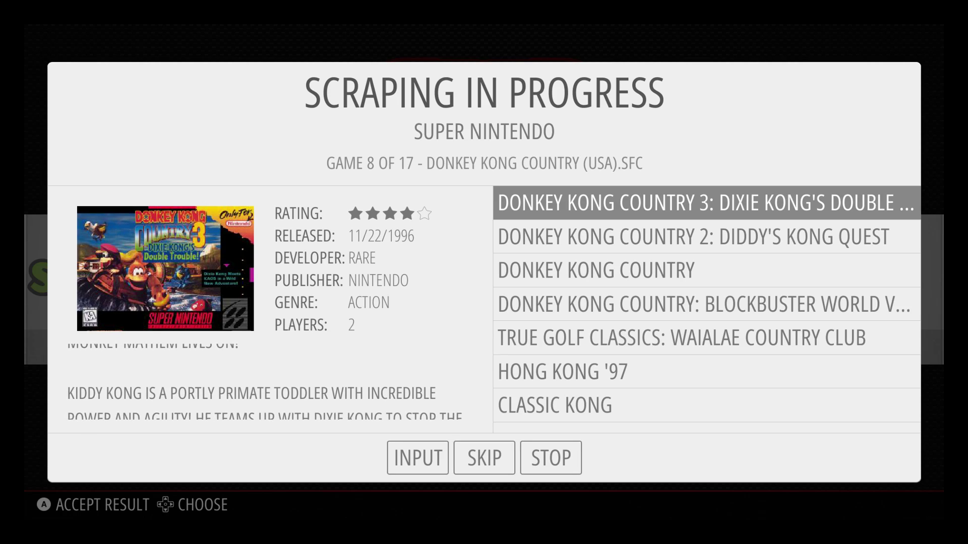
Compare Donkey Kong Country 3, 2 and the original, and accept the original Donkey Kong Country
{"action": "key", "text": "Down"}
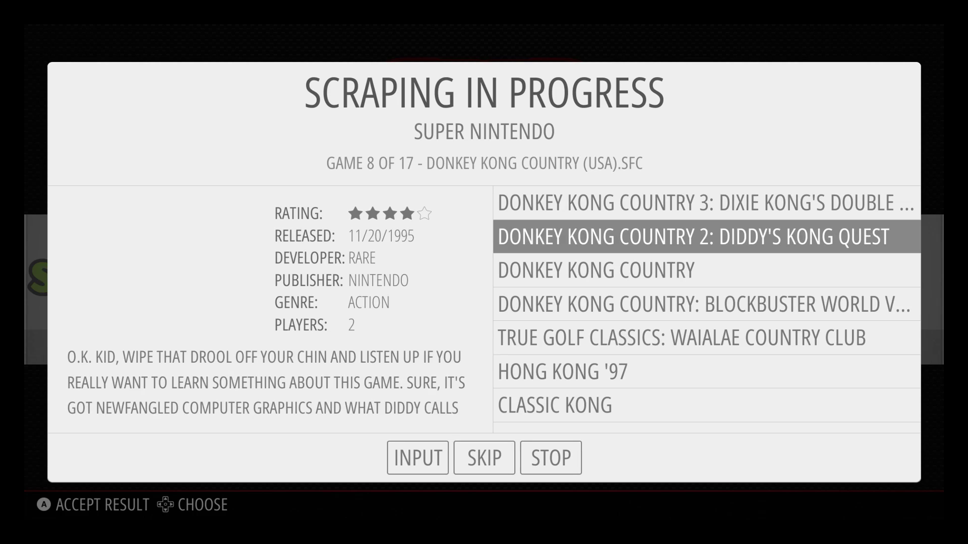
{"action": "key", "text": "Down"}
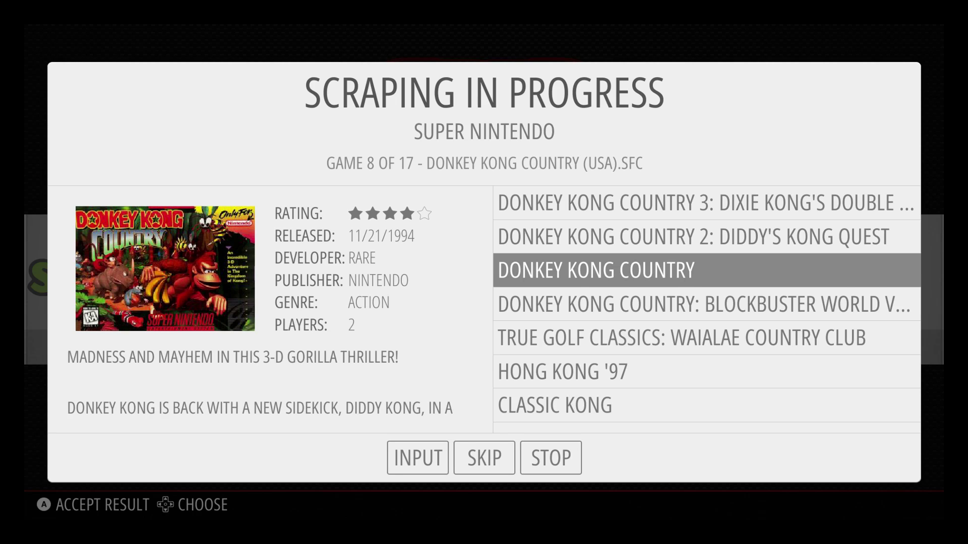
{"action": "key", "text": "Up"}
{"action": "key", "text": "Up"}
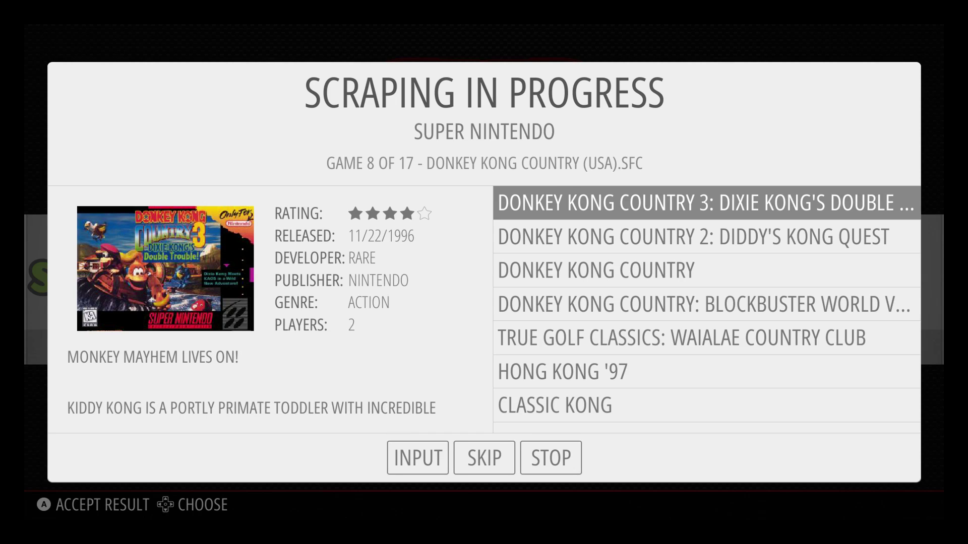
{"action": "key", "text": "Down"}
{"action": "key", "text": "Down"}
{"action": "key", "text": "Up"}
{"action": "key", "text": "Up"}
{"action": "key", "text": "Down"}
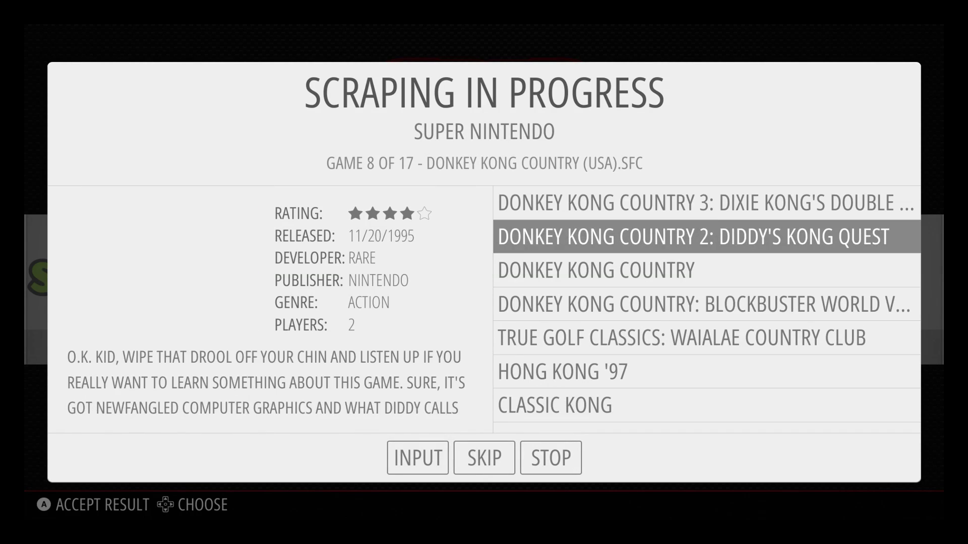
{"action": "key", "text": "Down"}
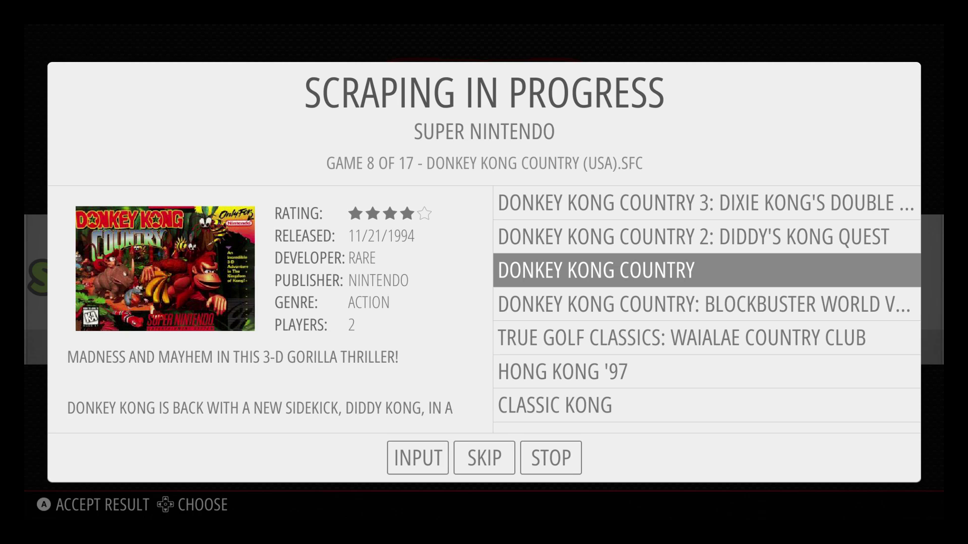
{"action": "key", "text": "Up"}
{"action": "key", "text": "Up"}
{"action": "key", "text": "Down"}
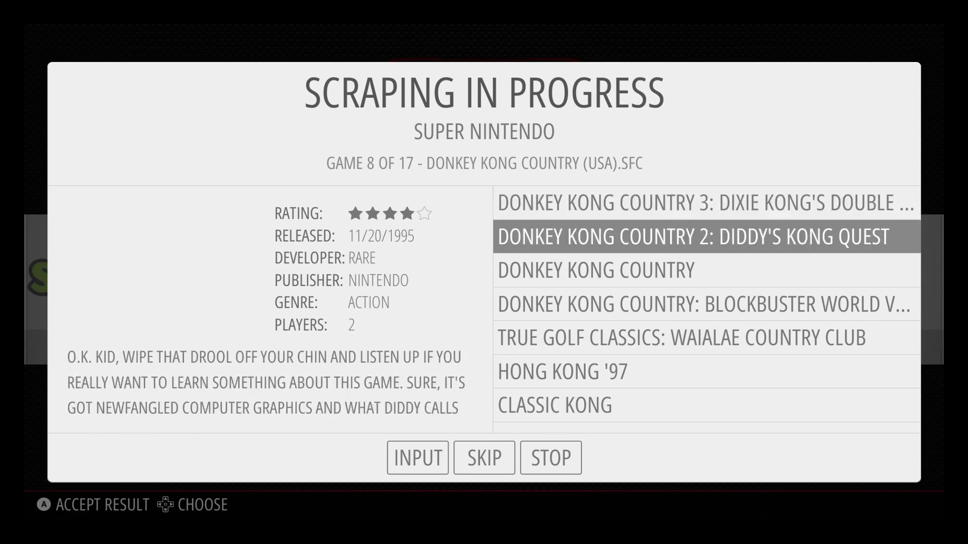
{"action": "key", "text": "Down"}
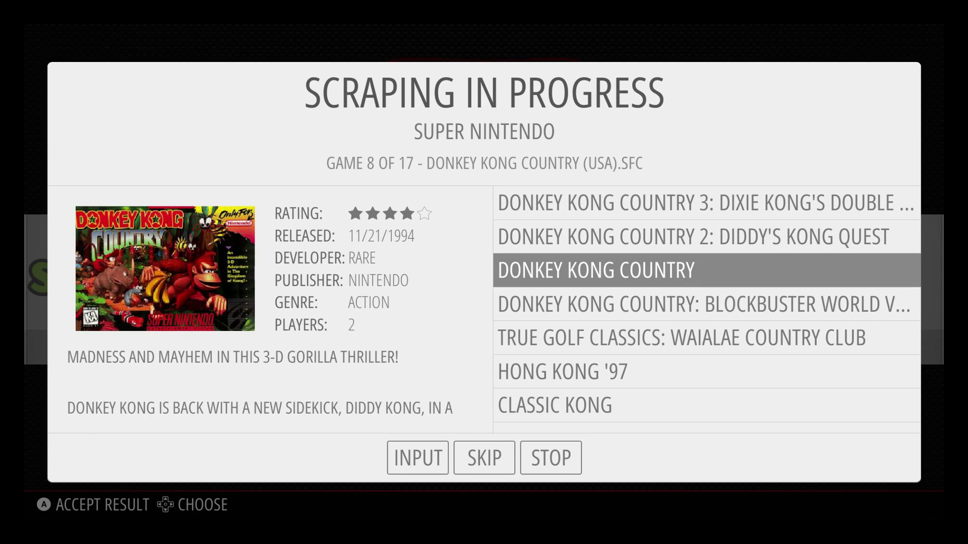
{"action": "key", "text": "Return"}
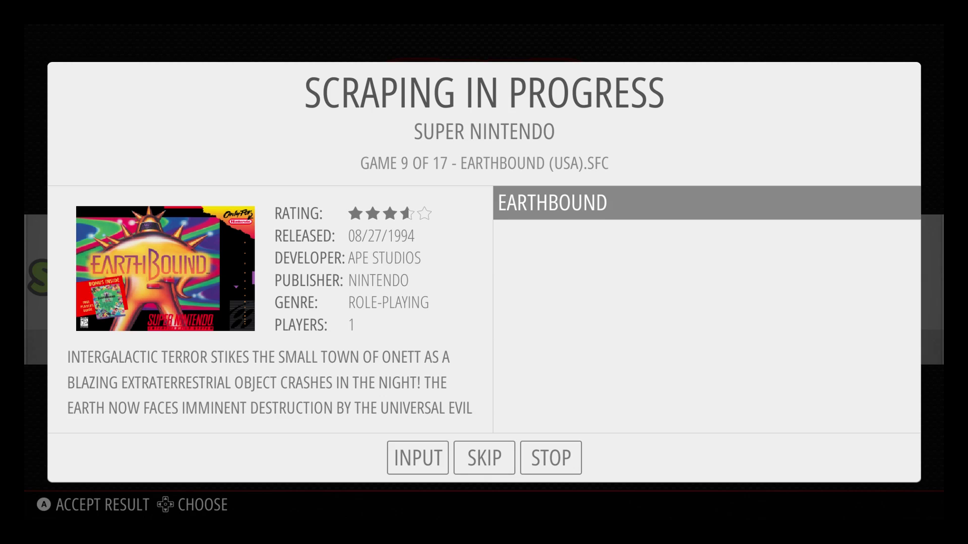
Accept EarthBound and the next suggested Super Nintendo match
{"action": "key", "text": "Return"}
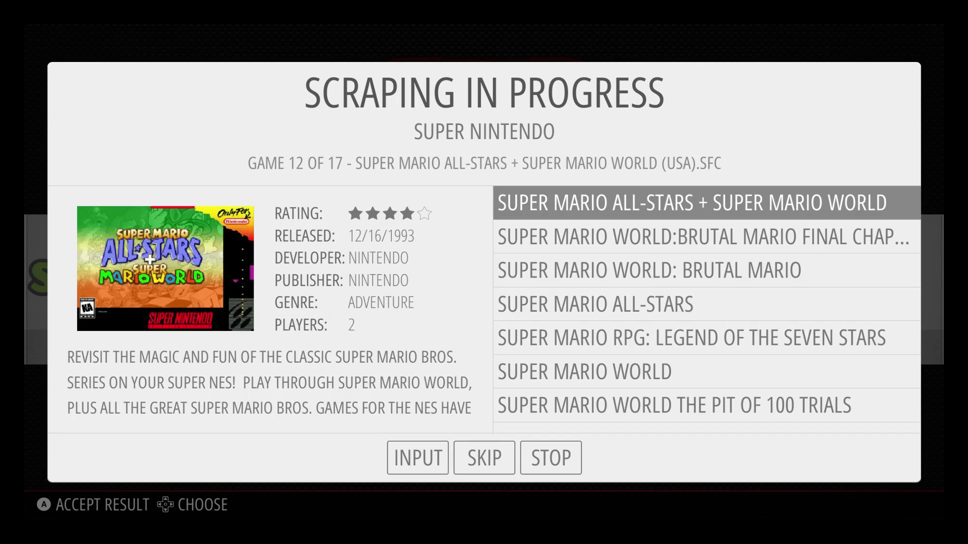
{"action": "key", "text": "Return"}
{"action": "key", "text": "Return"}
{"action": "key", "text": "Return"}
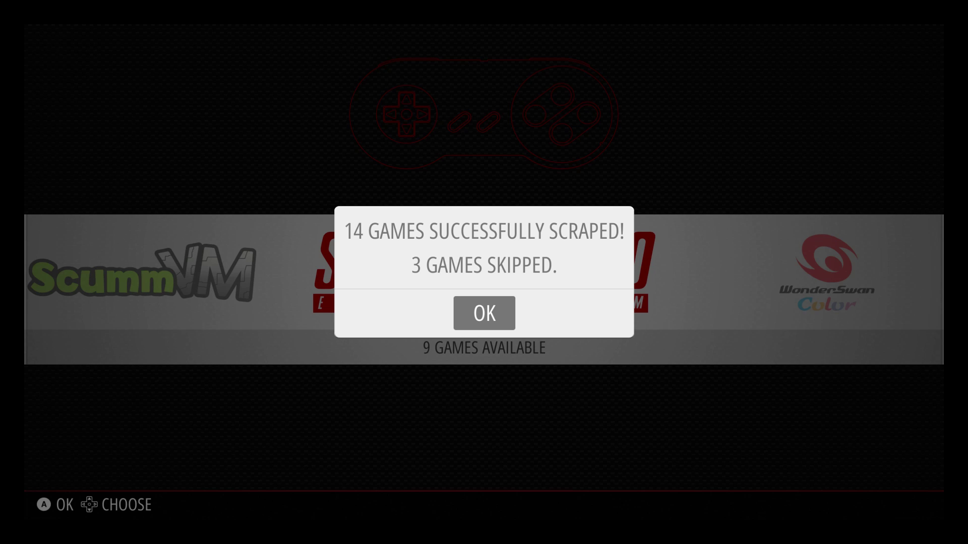
Dismiss the scraping summary and exit the Scraper and Main Menu back to the systems
{"action": "key", "text": "Return"}
{"action": "key", "text": "Down"}
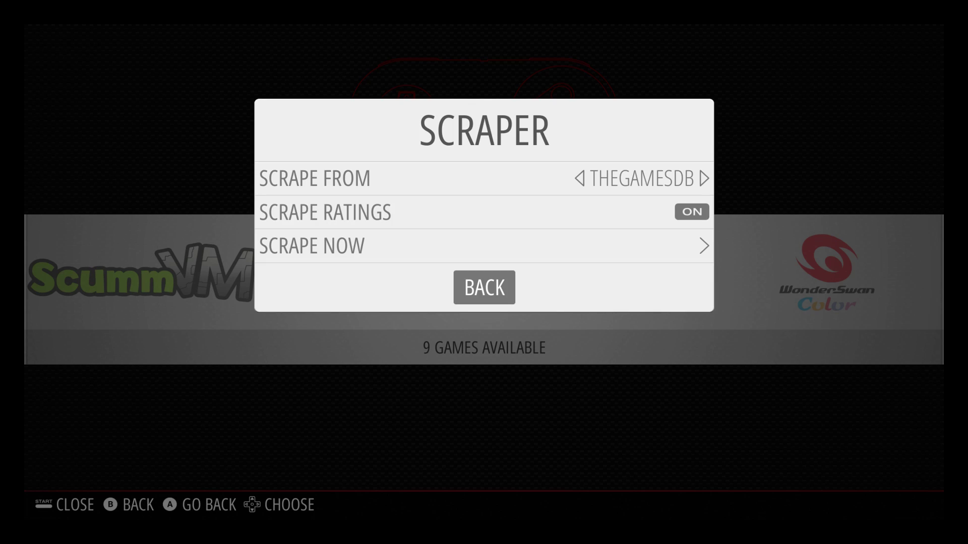
{"action": "key", "text": "Return"}
{"action": "key", "text": "Down"}
{"action": "key", "text": "Down"}
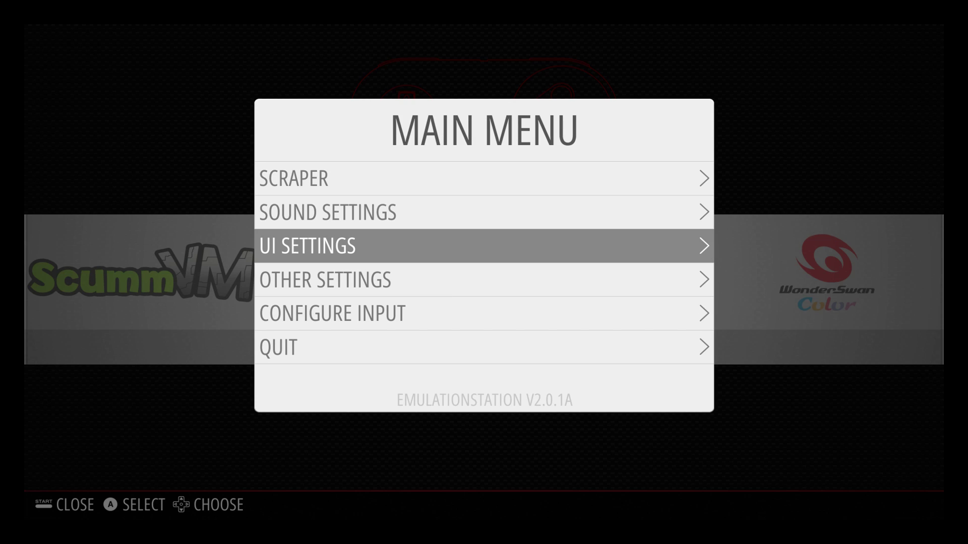
{"action": "key", "text": "Escape"}
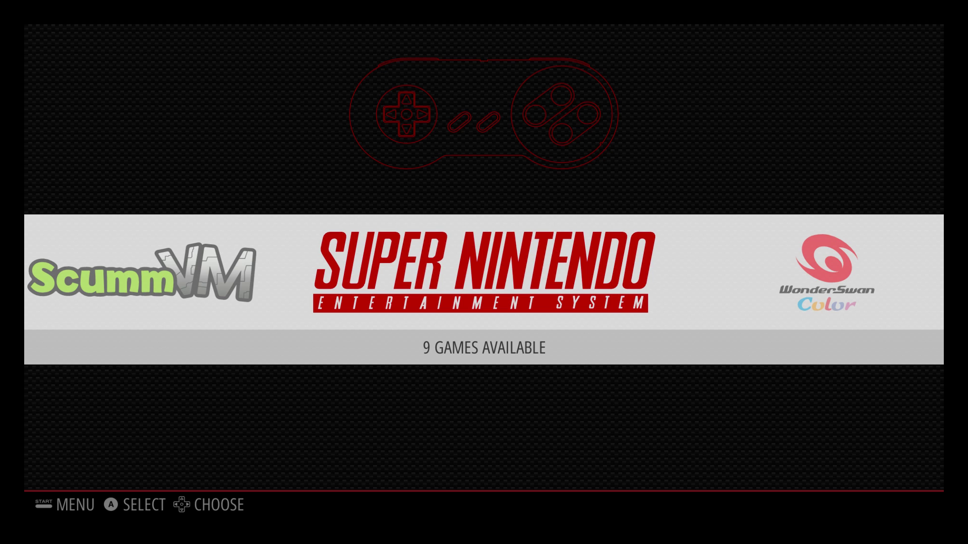
Open the Super Nintendo list and view Battletoads & Double Dragon, Zelda, EarthBound and MegaMan X details
{"action": "key", "text": "Return"}
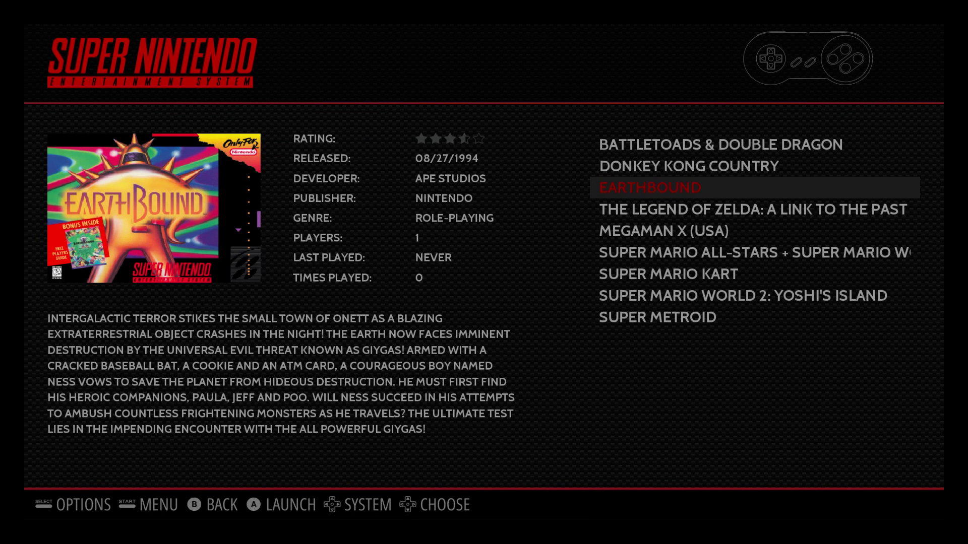
{"action": "key", "text": "Up"}
{"action": "key", "text": "Up"}
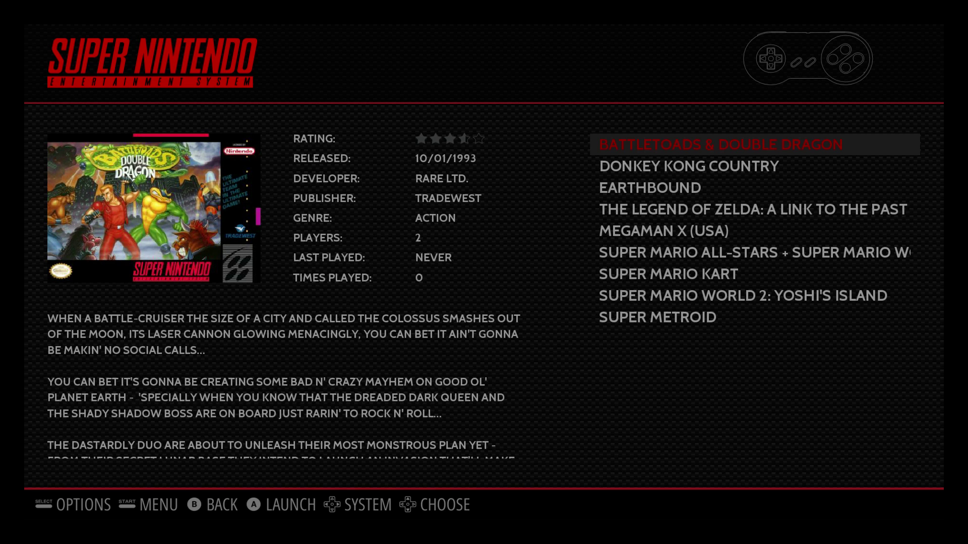
{"action": "key", "text": "Down"}
{"action": "key", "text": "Down"}
{"action": "key", "text": "Down"}
{"action": "key", "text": "Up"}
{"action": "key", "text": "Up"}
{"action": "key", "text": "Up"}
{"action": "key", "text": "Down"}
{"action": "key", "text": "Down"}
{"action": "key", "text": "Down"}
{"action": "key", "text": "Down"}
{"action": "key", "text": "Down"}
{"action": "key", "text": "Up"}
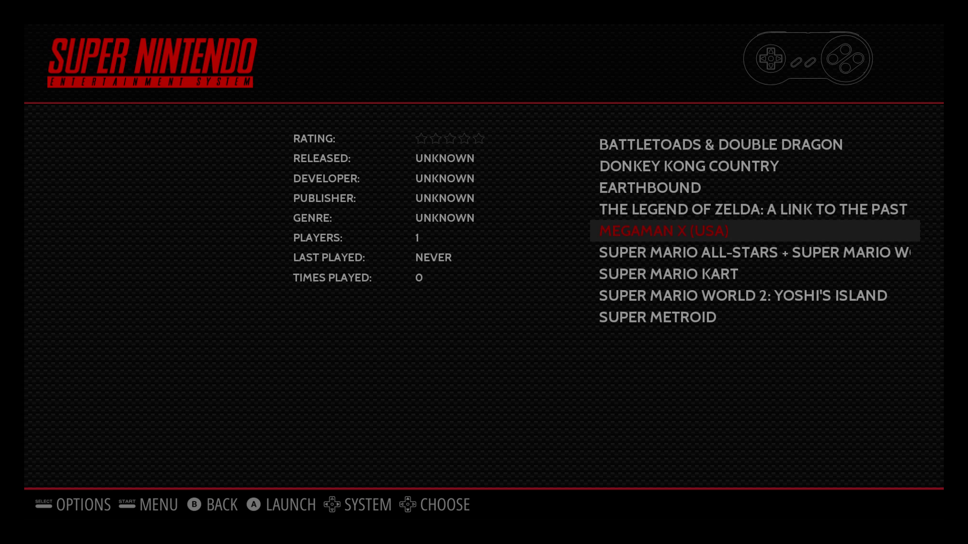
Check Super Mario All-Stars, Super Mario Kart, Yoshi's Island and Super Metroid, then return to the systems
{"action": "key", "text": "Down"}
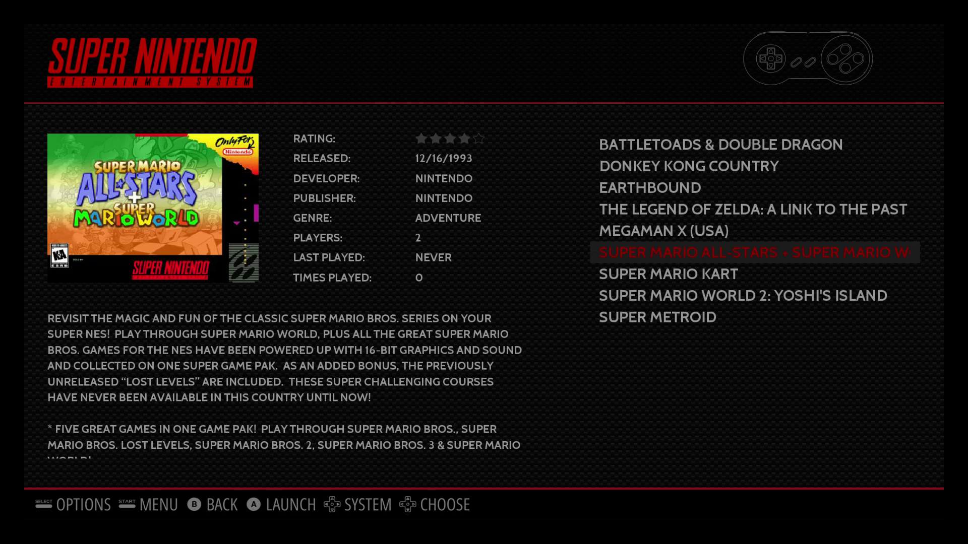
{"action": "key", "text": "Down"}
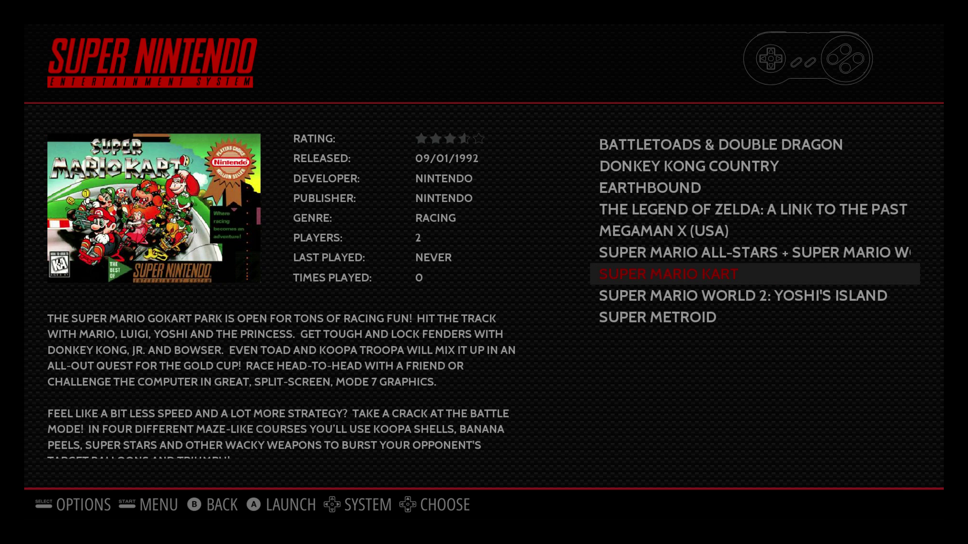
{"action": "key", "text": "Down"}
{"action": "key", "text": "Down"}
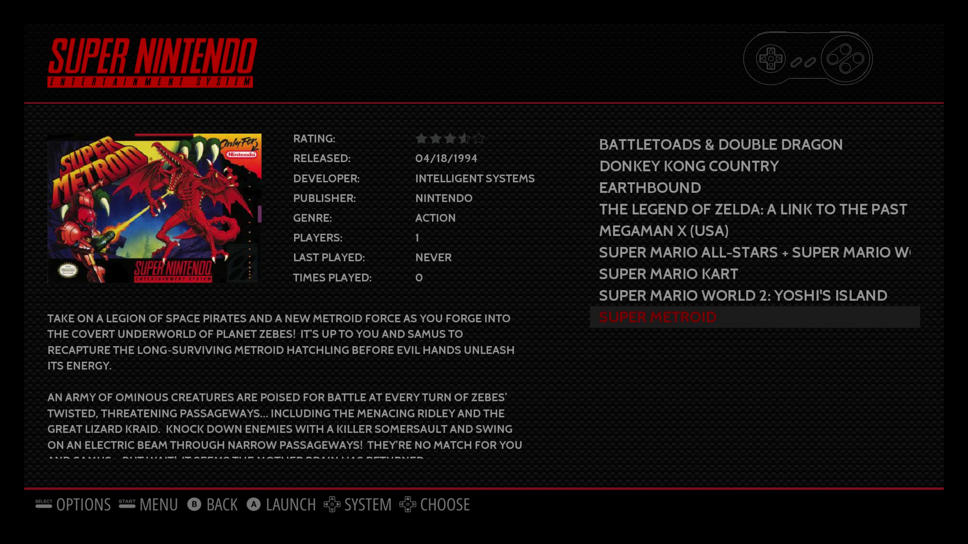
{"action": "key", "text": "Down"}
{"action": "key", "text": "Escape"}
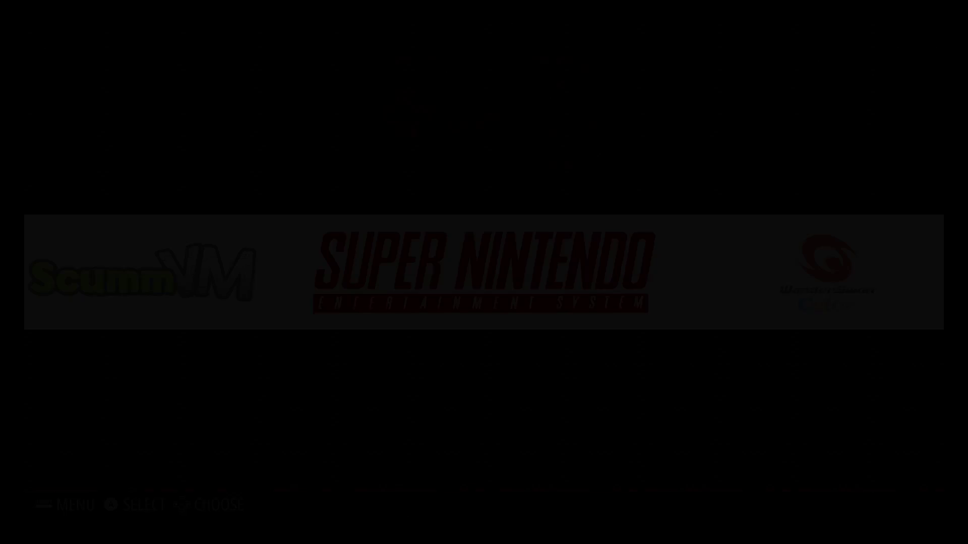
Open the WonderSwan Color games, view Golden Axe's scraped details, then go back to the systems
{"action": "key", "text": "Right"}
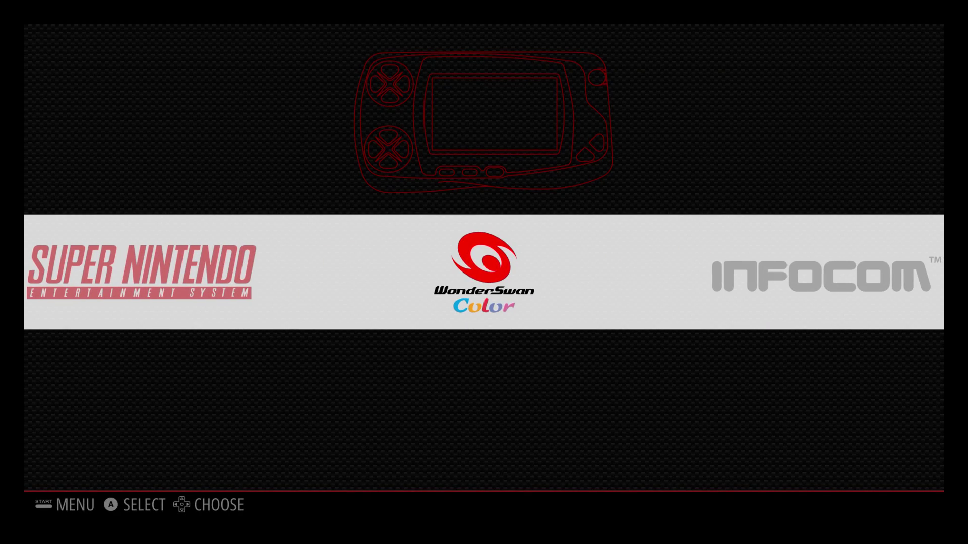
{"action": "key", "text": "Return"}
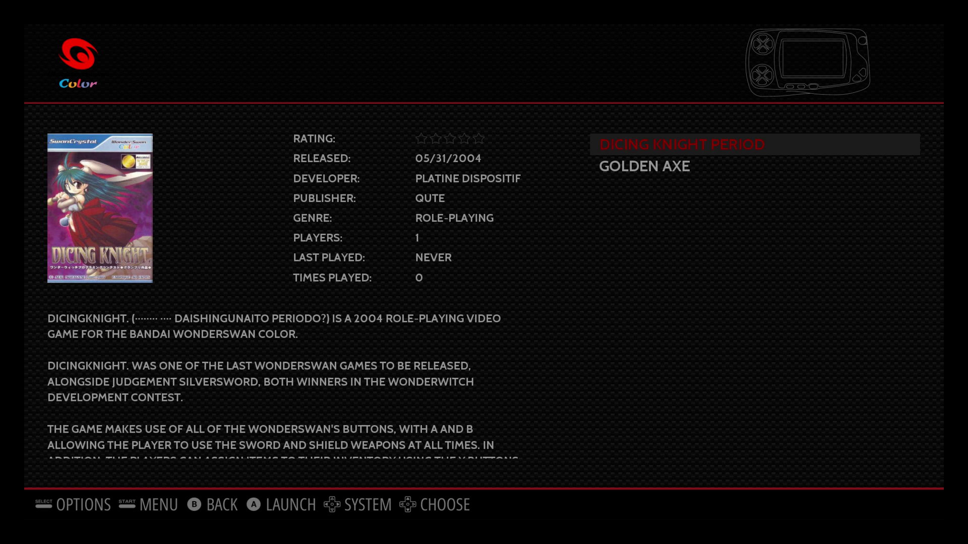
{"action": "key", "text": "Down"}
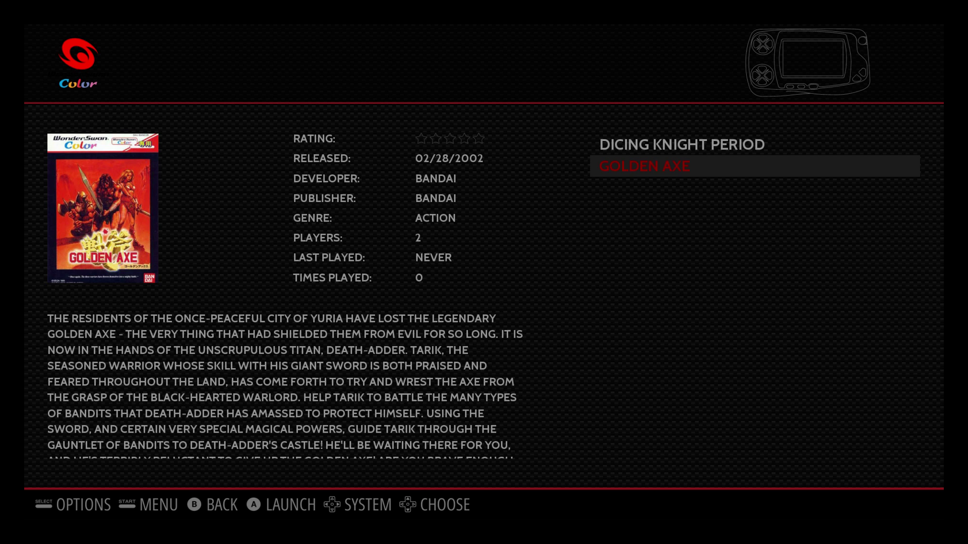
{"action": "key", "text": "Escape"}
Open the Neo Geo games and view Metal Slug 4, SNK vs. Capcom: SVC Chaos and the unscraped NEO-GEO entry
{"action": "key", "text": "Right"}
{"action": "key", "text": "Right"}
{"action": "key", "text": "Right"}
{"action": "key", "text": "Right"}
{"action": "key", "text": "Right"}
{"action": "key", "text": "Right"}
{"action": "key", "text": "Return"}
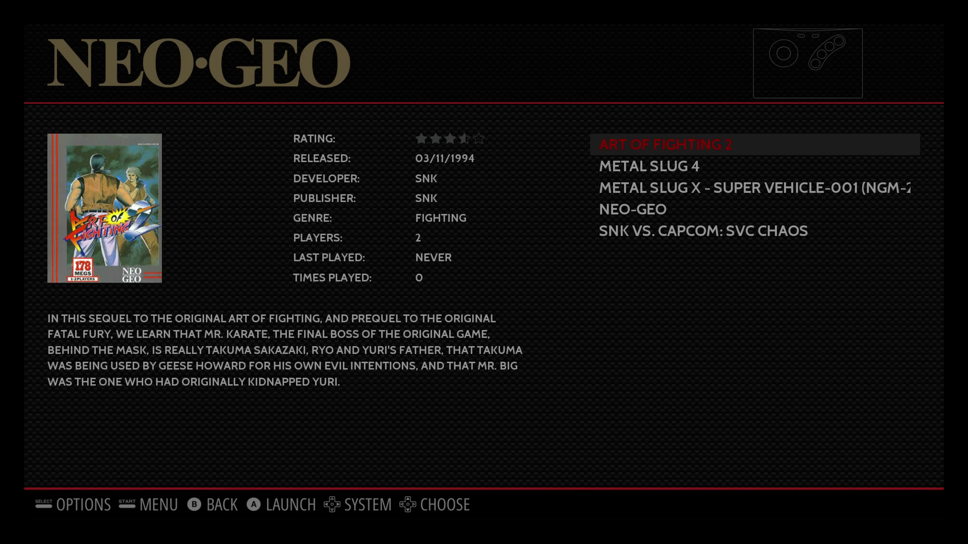
{"action": "key", "text": "Down"}
{"action": "key", "text": "Down"}
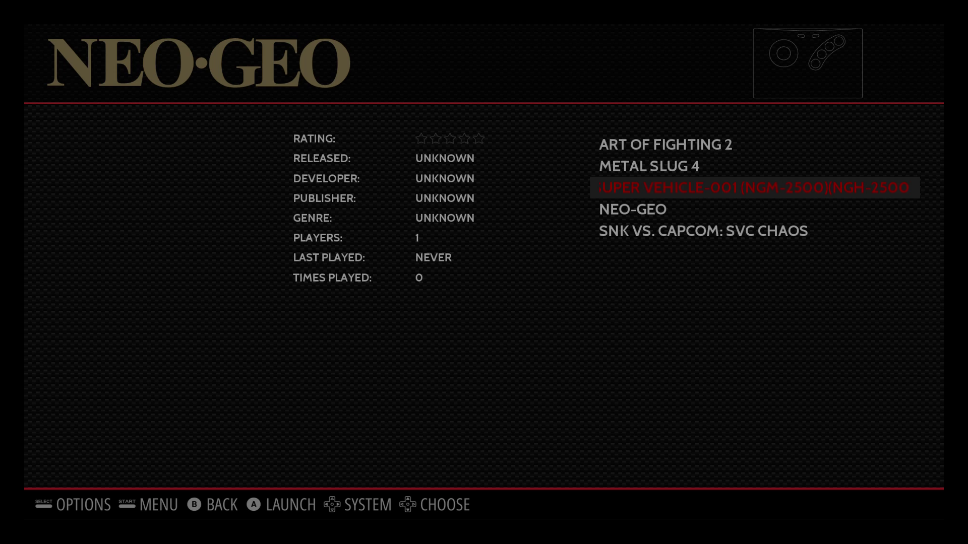
{"action": "key", "text": "Down"}
{"action": "key", "text": "Down"}
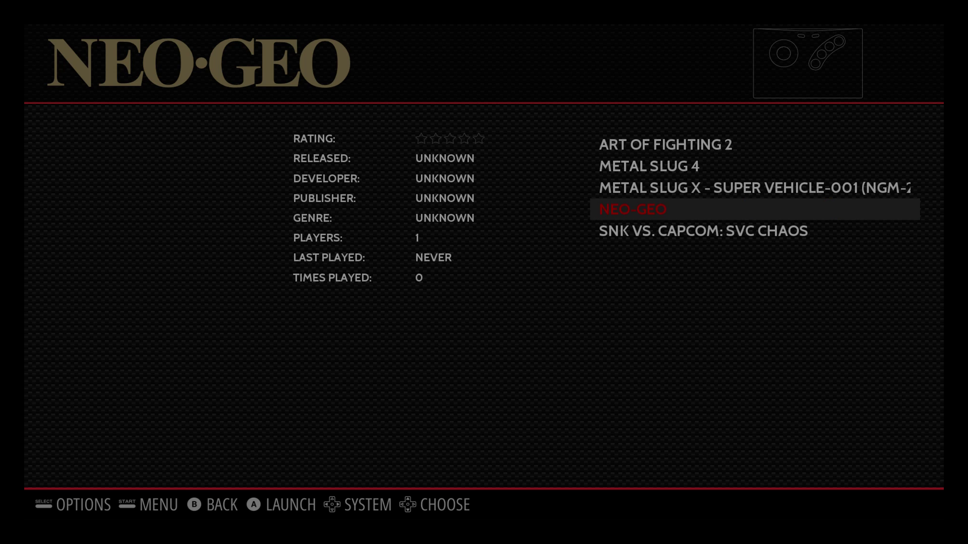
{"action": "key", "text": "Up"}
{"action": "key", "text": "Down"}
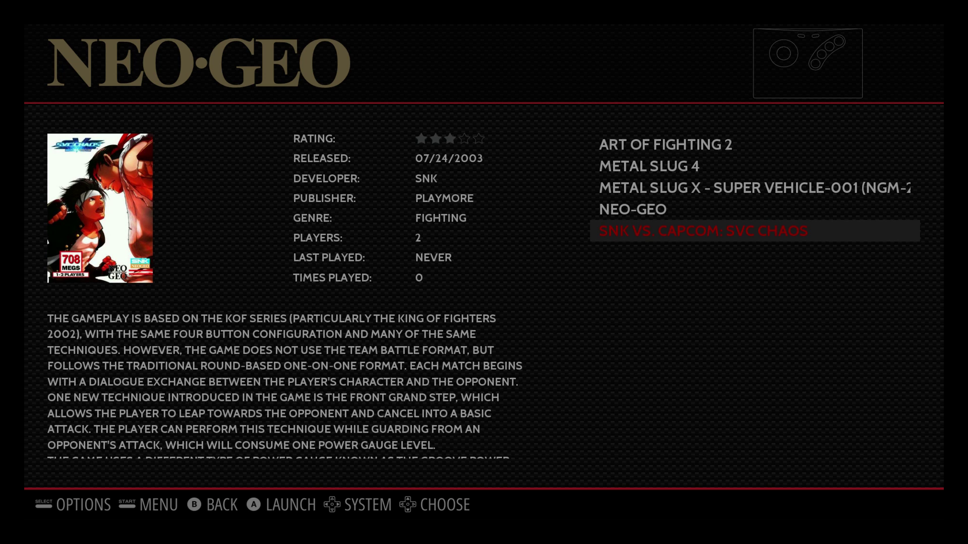
{"action": "key", "text": "Right"}
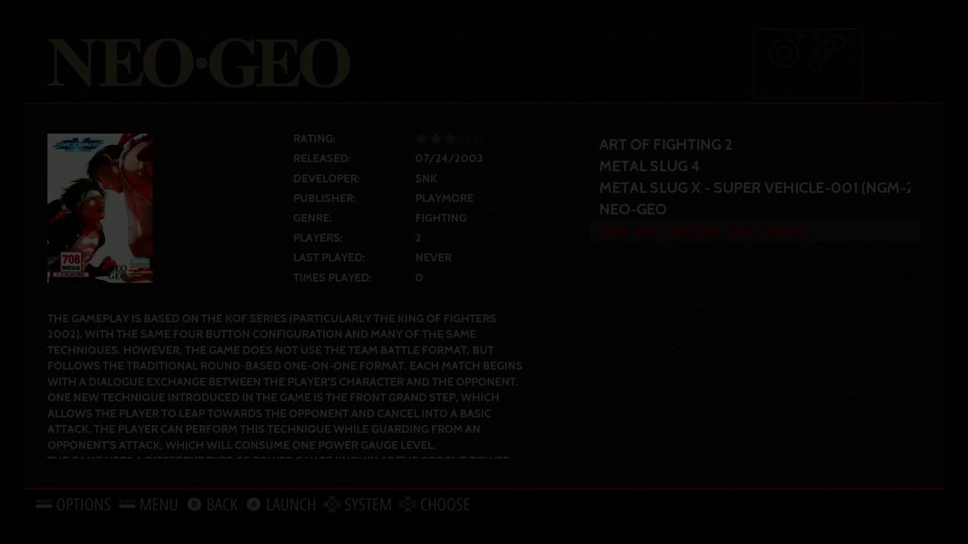
Go from the Neo Geo list to the PlayStation Portable games to see Kingdom Hearts: Birth by Sleep
{"action": "key", "text": "BackSpace"}
{"action": "key", "text": "Right"}
{"action": "key", "text": "Right"}
{"action": "key", "text": "Return"}
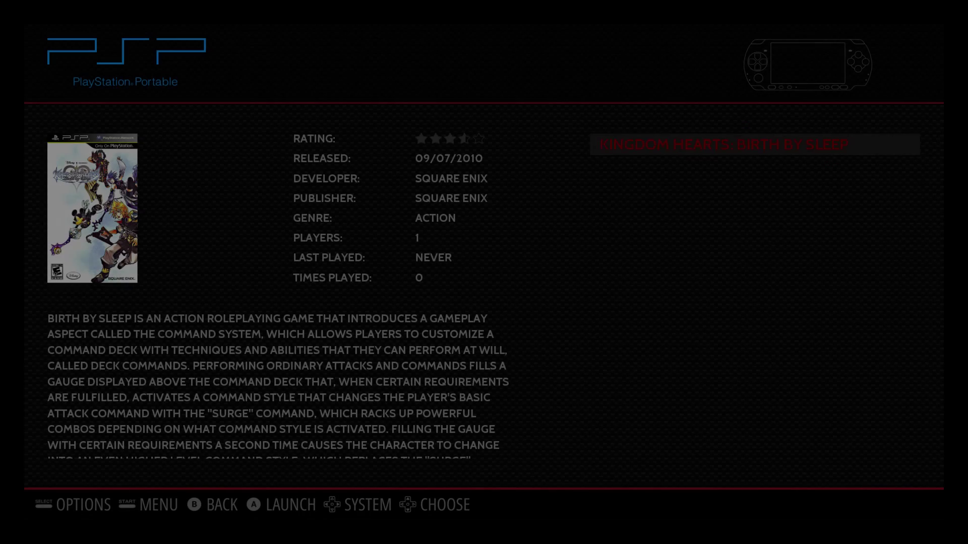